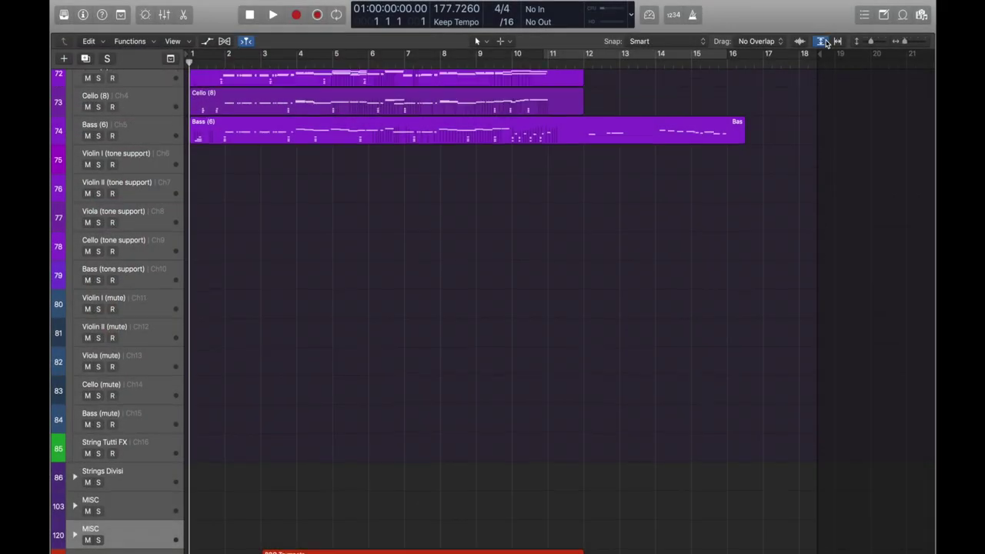
# - Turn on cycle mode for the range around bars 11 to 16 and move the playhead to its start
pyautogui.click(822, 41)
pyautogui.click(837, 41)
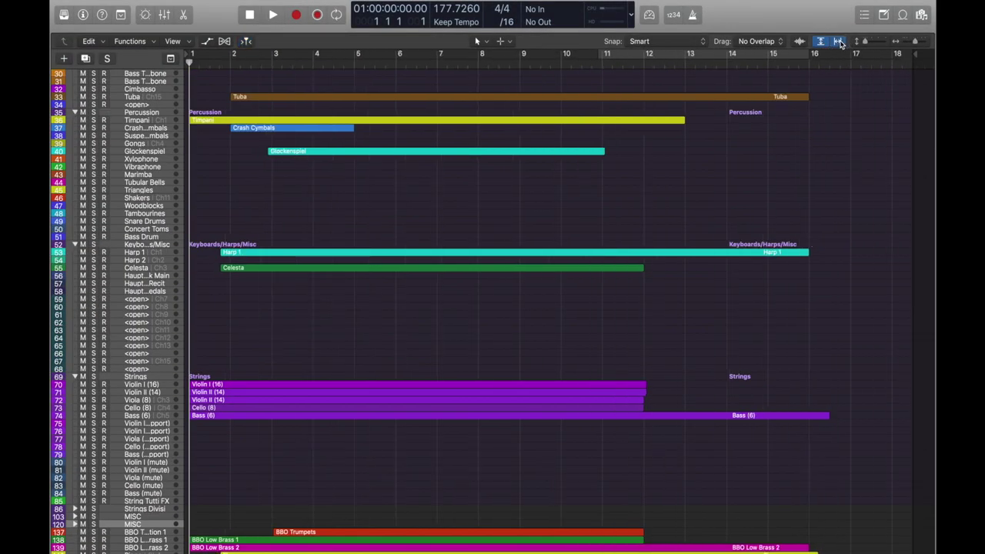
pyautogui.click(822, 42)
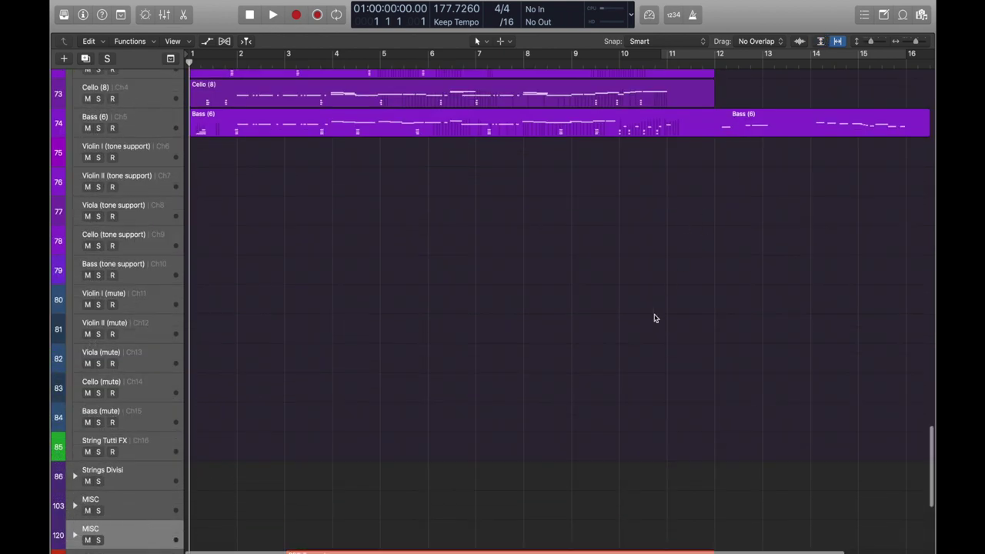
pyautogui.press('super+Left')
pyautogui.press('c')
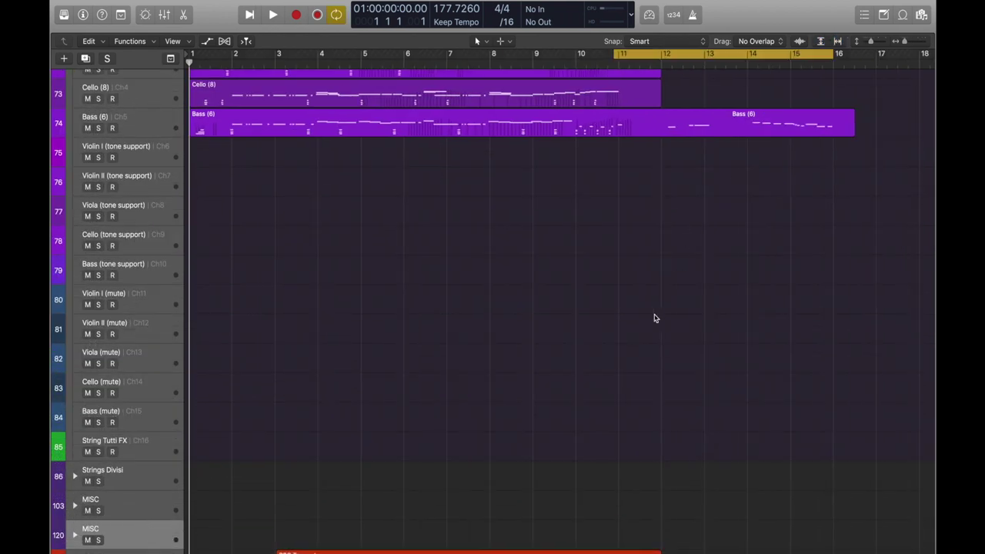
pyautogui.press('space')
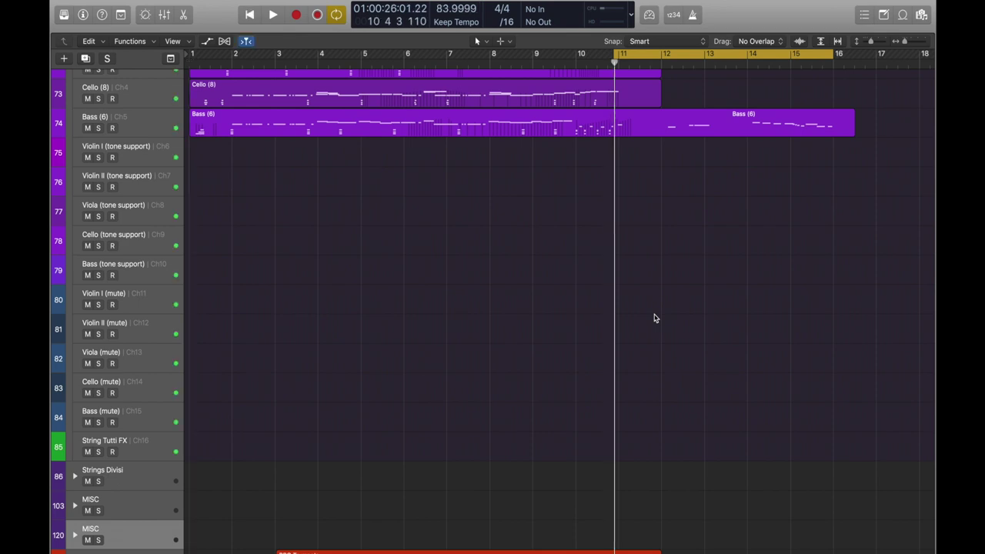
# - Select the Hi Strings track below the brass and piano tracks and enlarge its region around bars 10 to 12
pyautogui.scroll(-10, 655, 318)
pyautogui.press('super+Right')
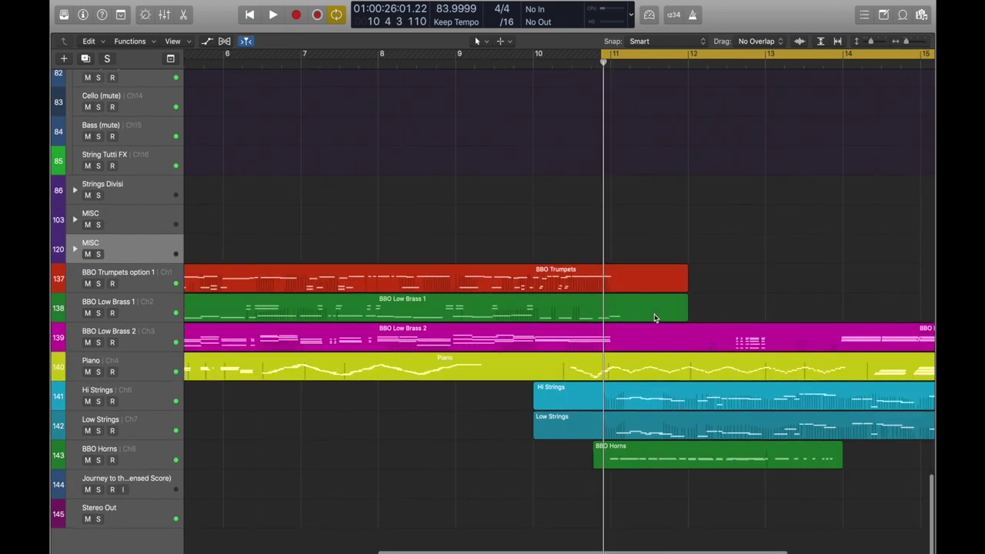
pyautogui.press('super+Right')
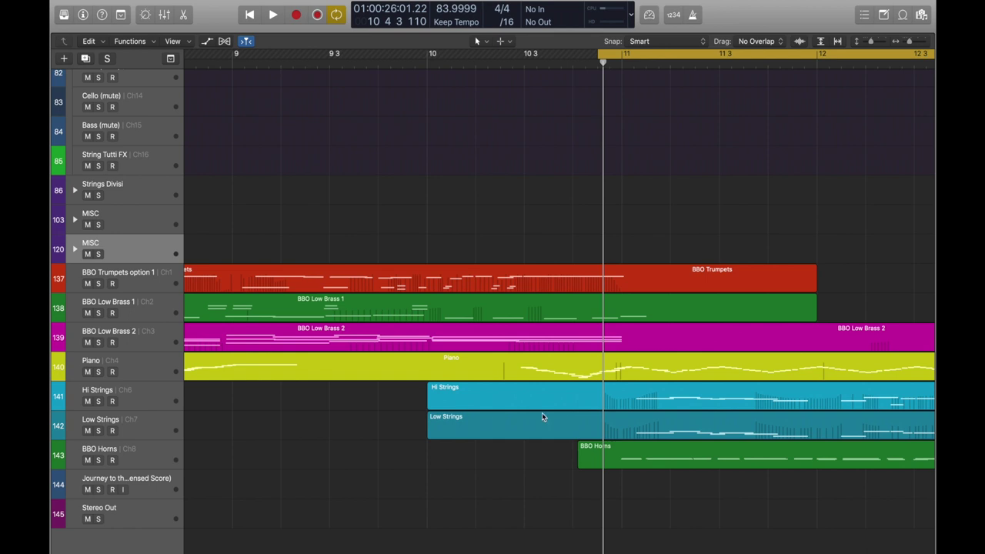
pyautogui.click(131, 400)
pyautogui.press('super+Down')
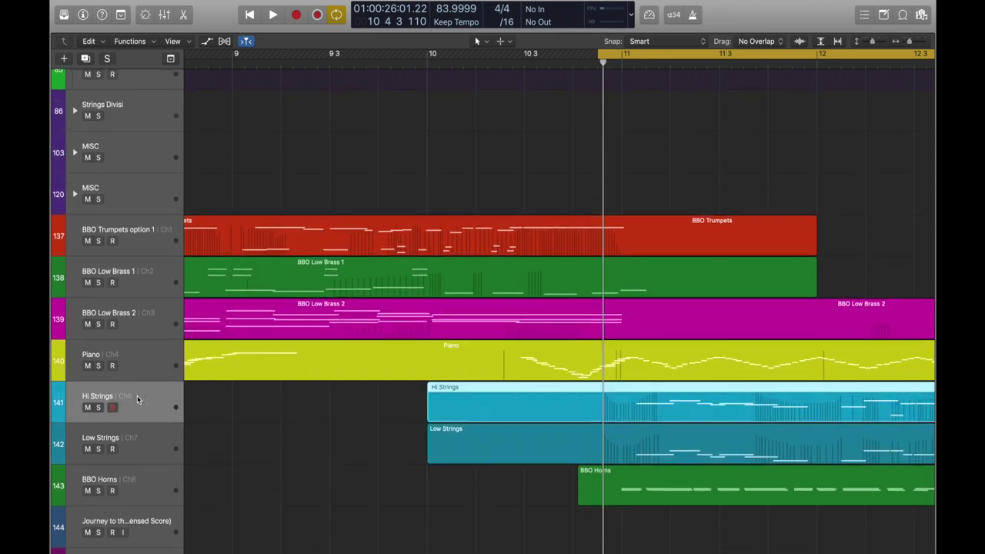
pyautogui.scroll(-5, 257, 426)
pyautogui.press('super+Right')
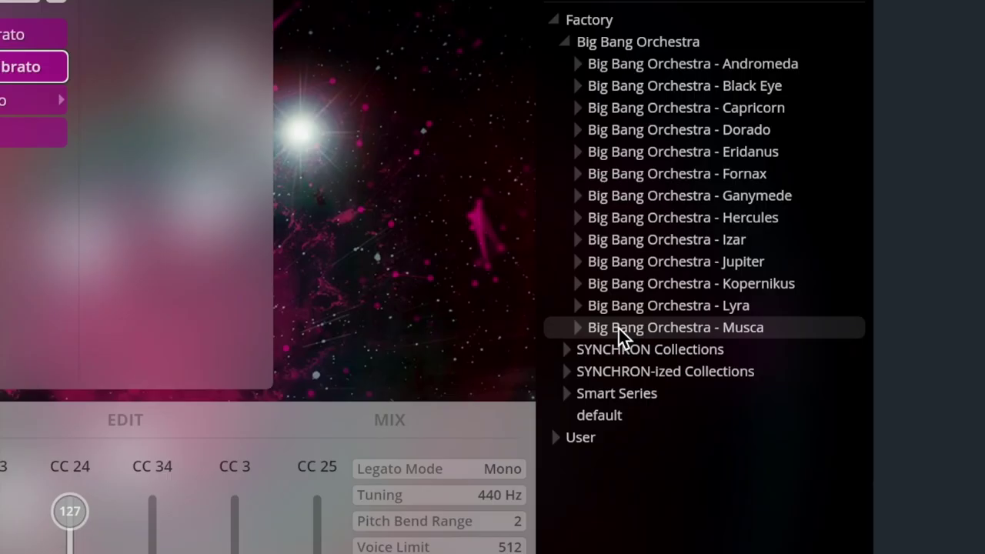
# - Examine the factory presets under Big Bang Orchestra - Lyra and Musca in Vienna Ensemble Pro's Synchron Player
pyautogui.click(658, 308)
pyautogui.click(660, 331)
pyautogui.click(660, 329)
pyautogui.click(660, 308)
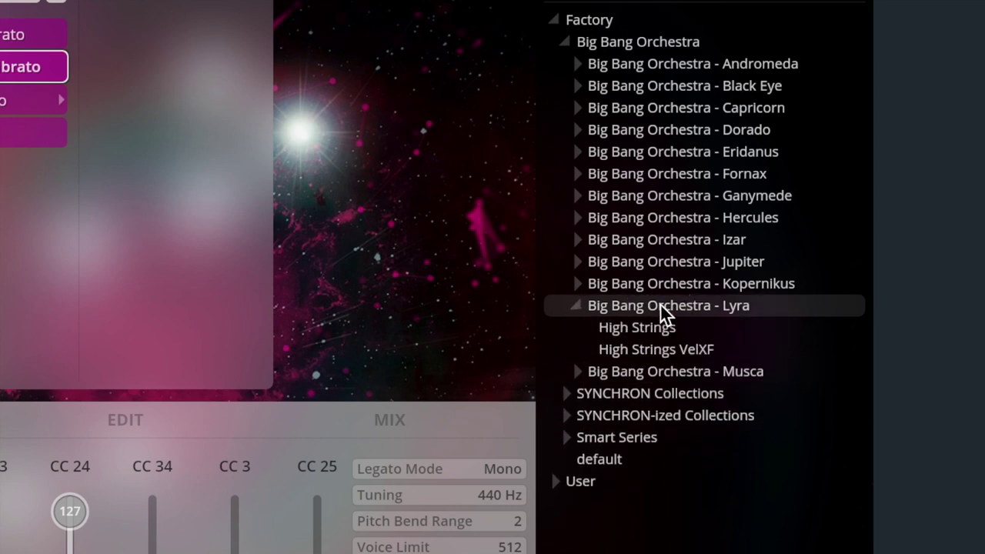
pyautogui.click(660, 308)
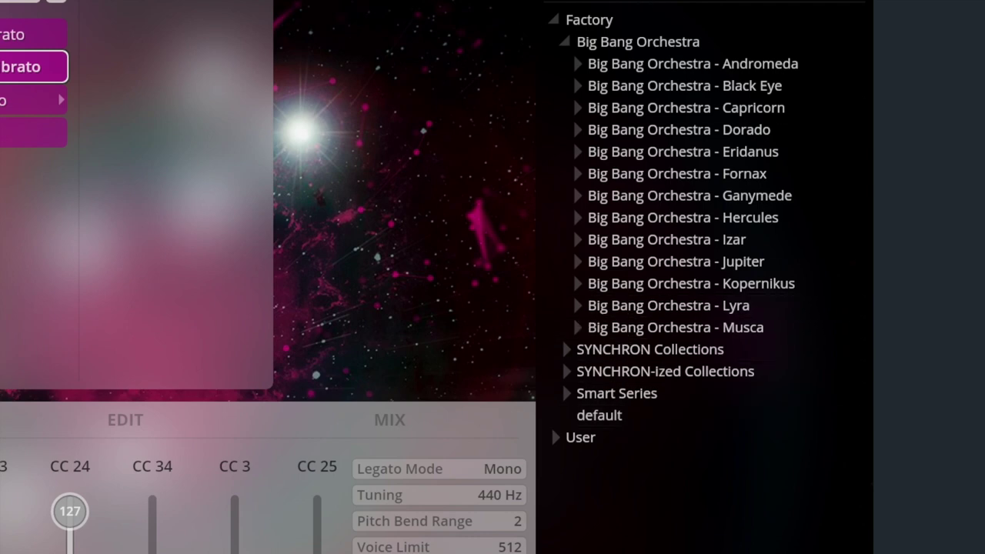
# - Set the Vel.XF (CC 1) fader of the High Strings VelXF preset to about 76
pyautogui.click(624, 94)
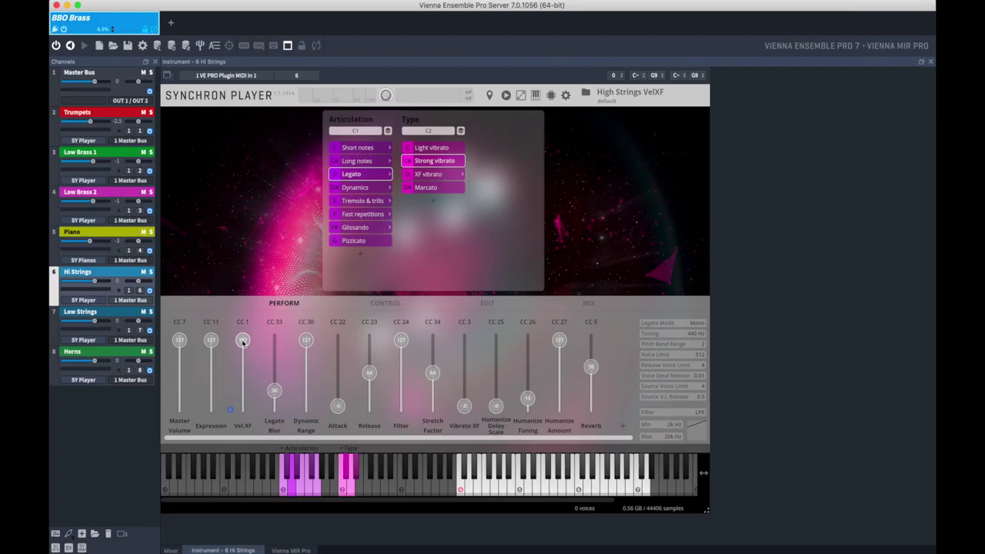
pyautogui.moveTo(242, 380); pyautogui.dragTo(285, 368)
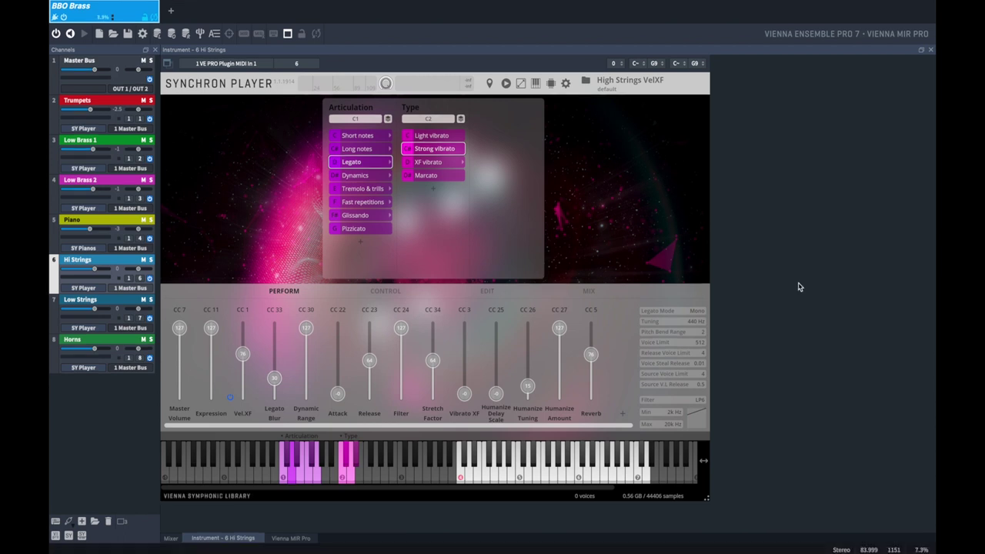
# - Turn on cycle mode in Logic Pro, play the passage, and watch the Hi Strings faders in Vienna Ensemble Pro
pyautogui.press('super+Tab')
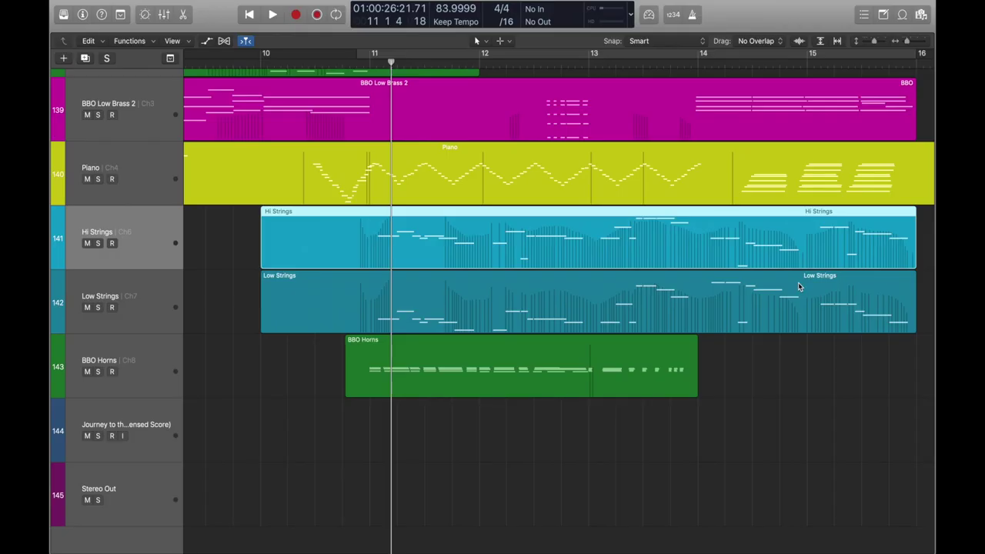
pyautogui.press('c')
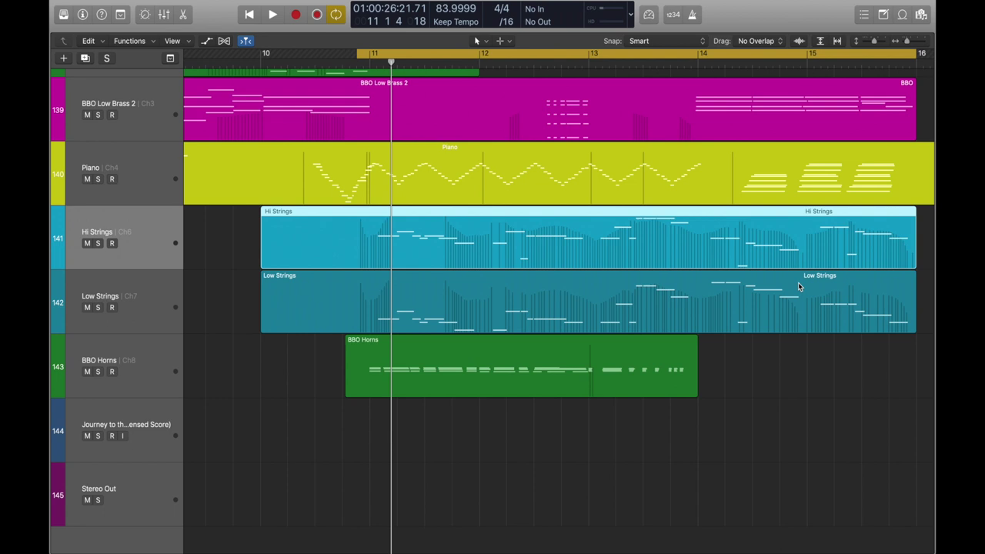
pyautogui.press('super+Tab')
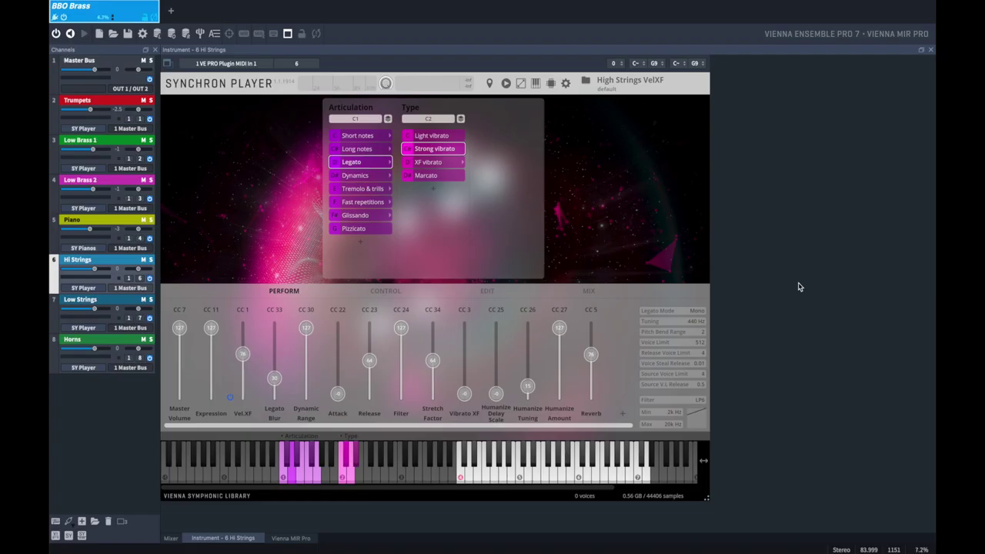
pyautogui.press('super+Tab')
pyautogui.press('space')
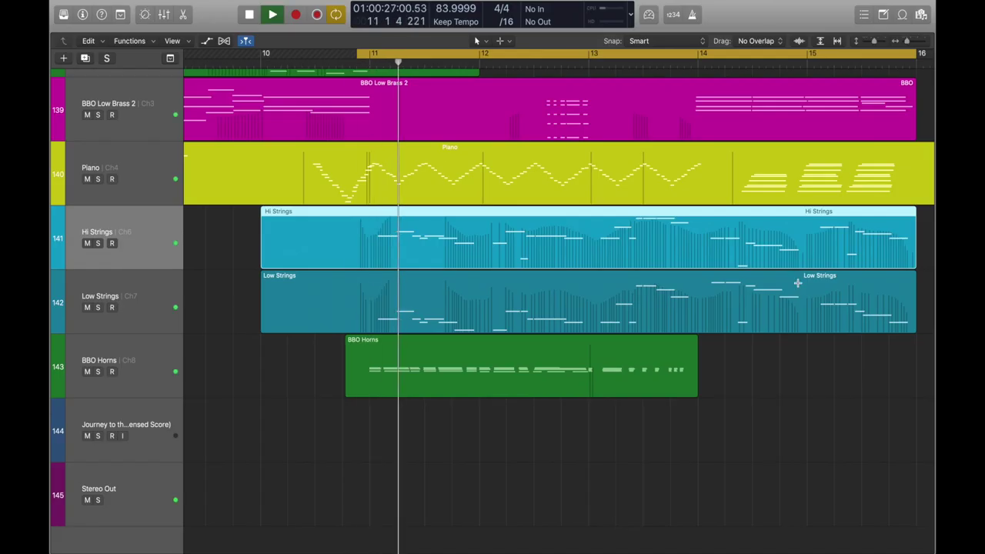
pyautogui.press('super+Tab')
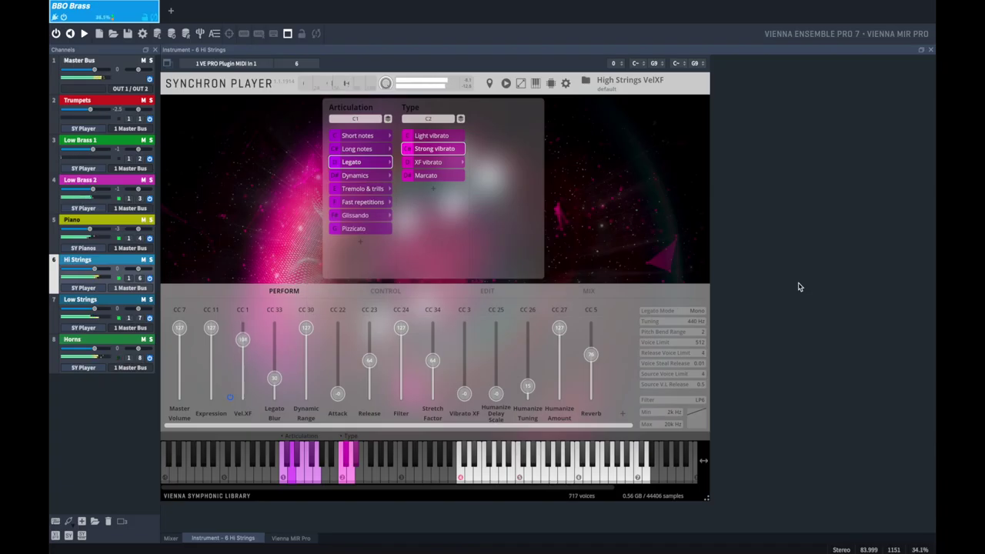
# - Examine the Hi Strings notes from bar 11 to 15 in Logic Pro's Piano Roll, auditioning the E note before bar 12
pyautogui.press('super+Tab')
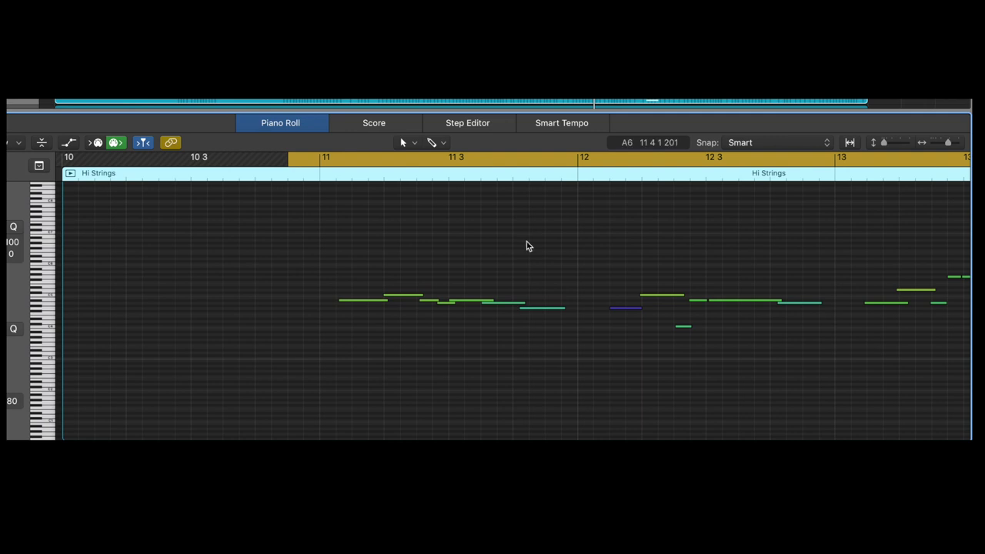
pyautogui.click(547, 310)
pyautogui.click(559, 348)
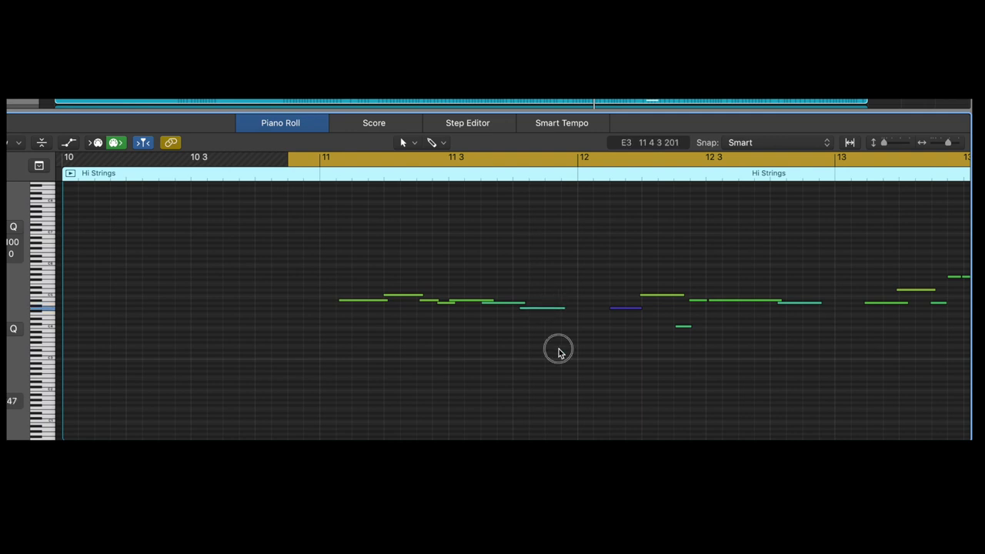
pyautogui.press('super+Down')
pyautogui.press('super+Down')
pyautogui.press('super+Down')
pyautogui.press('super+Down')
pyautogui.press('super+Down')
pyautogui.press('super+Down')
pyautogui.press('super+Down')
pyautogui.press('super+Down')
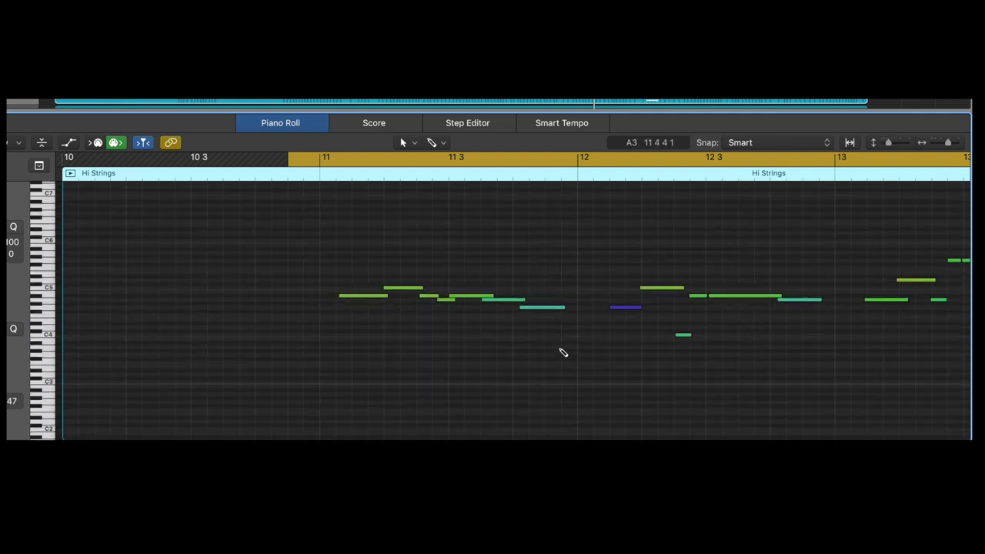
pyautogui.hscroll(8, 560, 353)
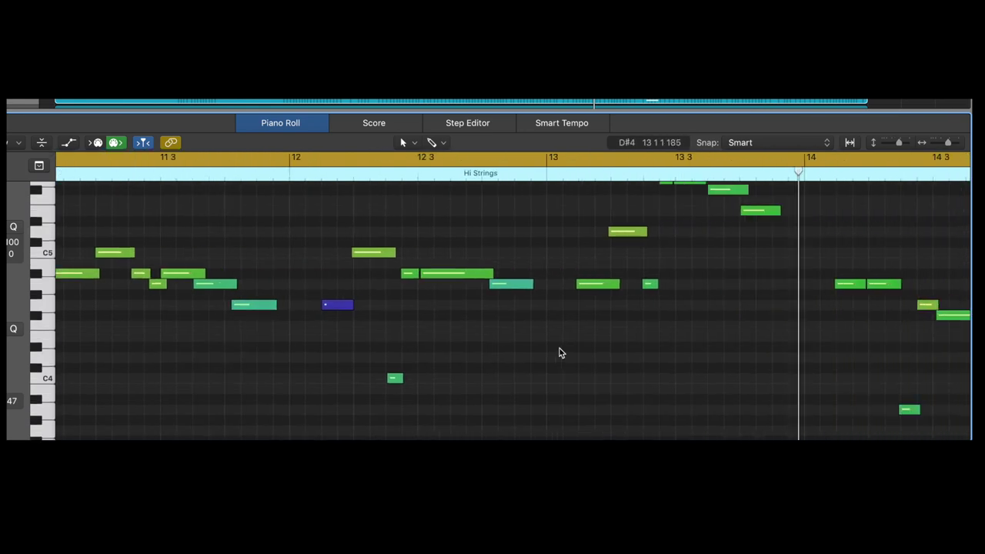
pyautogui.press('super+Left')
pyautogui.press('super+Left')
pyautogui.press('super+Left')
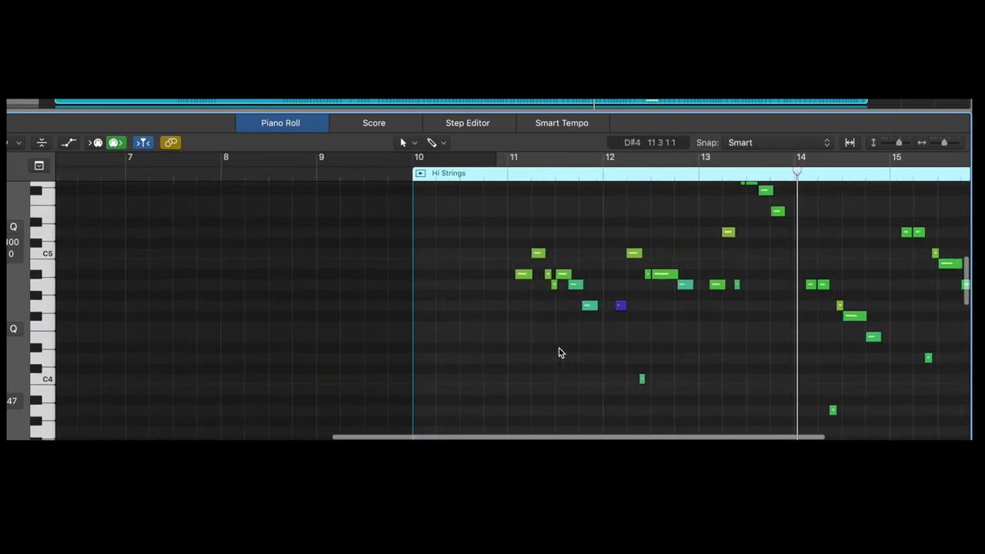
pyautogui.hscroll(4, 559, 348)
# - Show the controller curve beneath the Hi Strings notes, review it against the melody, and hide it again
pyautogui.press('a')
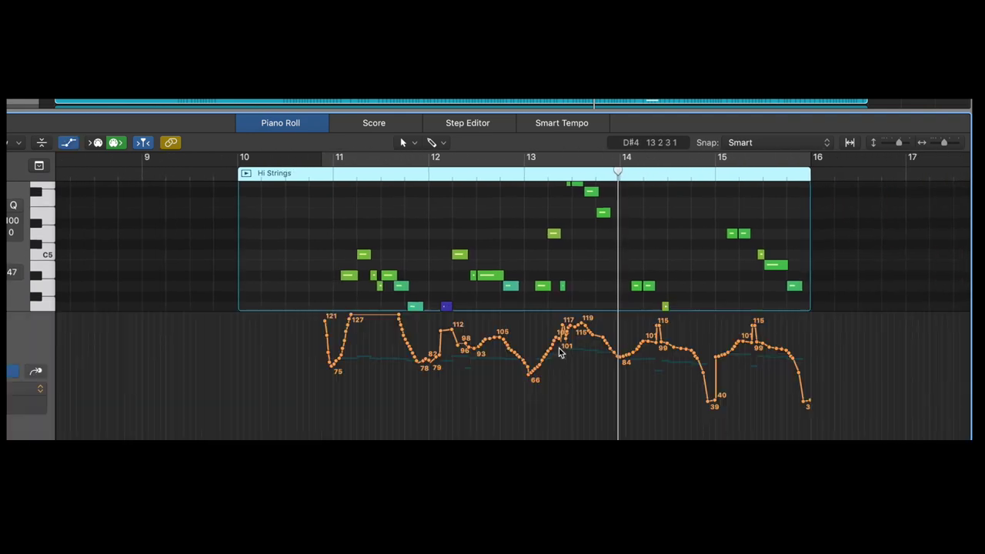
pyautogui.scroll(-5, 542, 244)
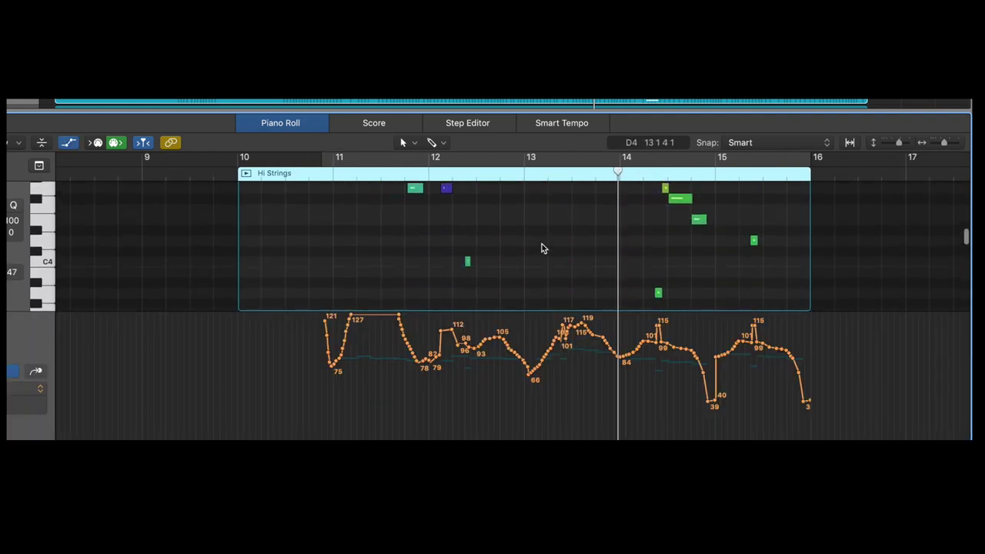
pyautogui.scroll(3, 542, 248)
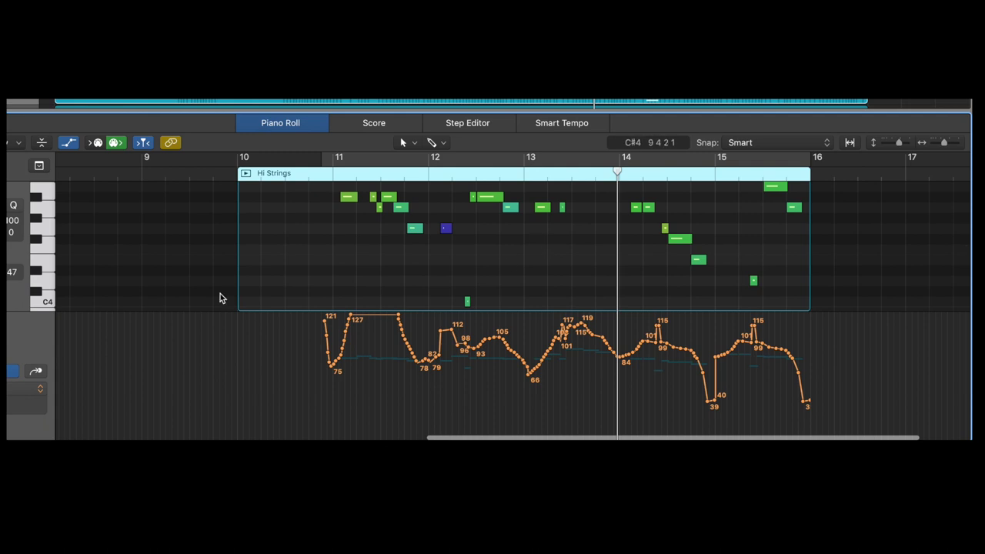
pyautogui.press('a')
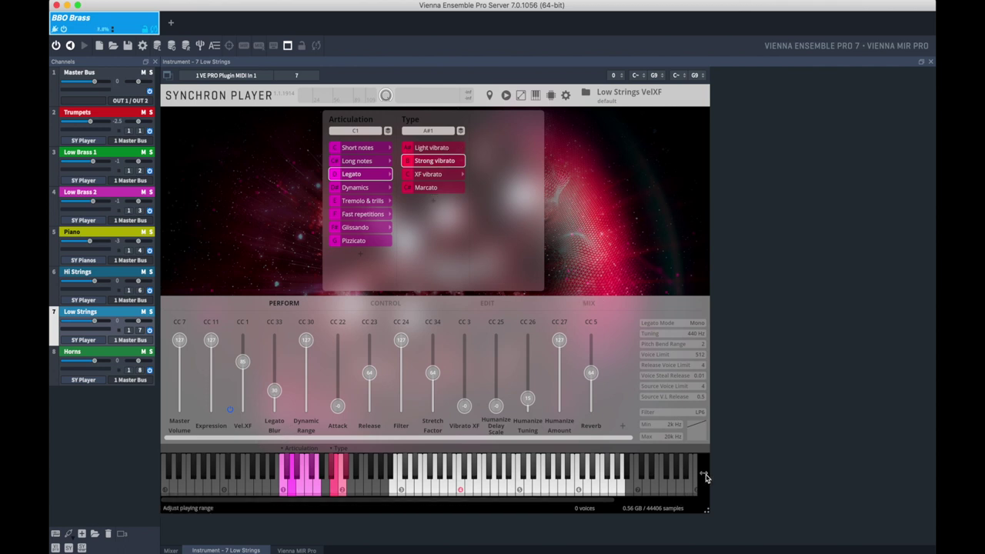
# - Extend the upper limit of the Low Strings' playing range by about one white key in the Synchron Player
pyautogui.click(704, 476)
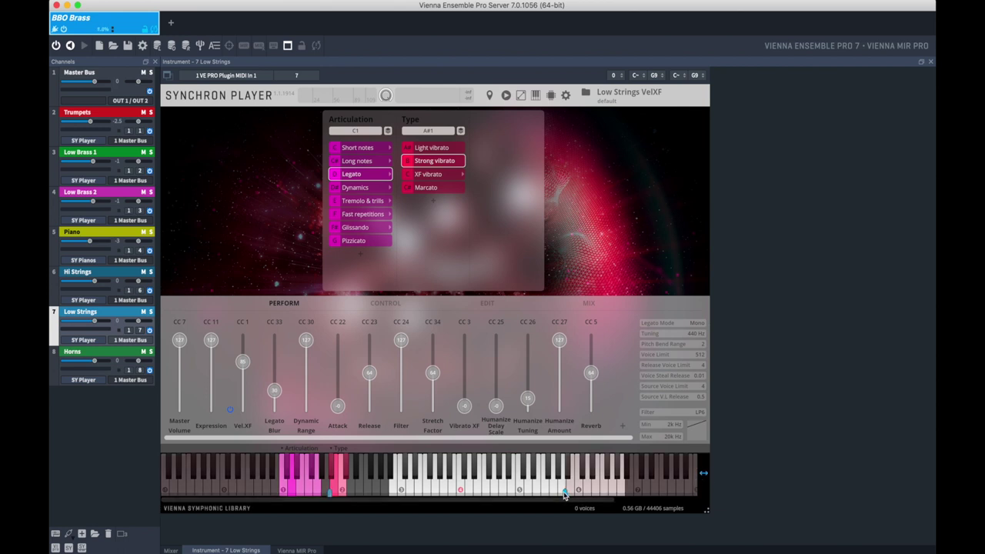
pyautogui.moveTo(566, 494)
pyautogui.mouseDown()
pyautogui.moveTo(603, 497)
pyautogui.moveTo(484, 497)
pyautogui.moveTo(578, 508)
pyautogui.moveTo(534, 503)
pyautogui.moveTo(572, 501)
pyautogui.mouseUp()
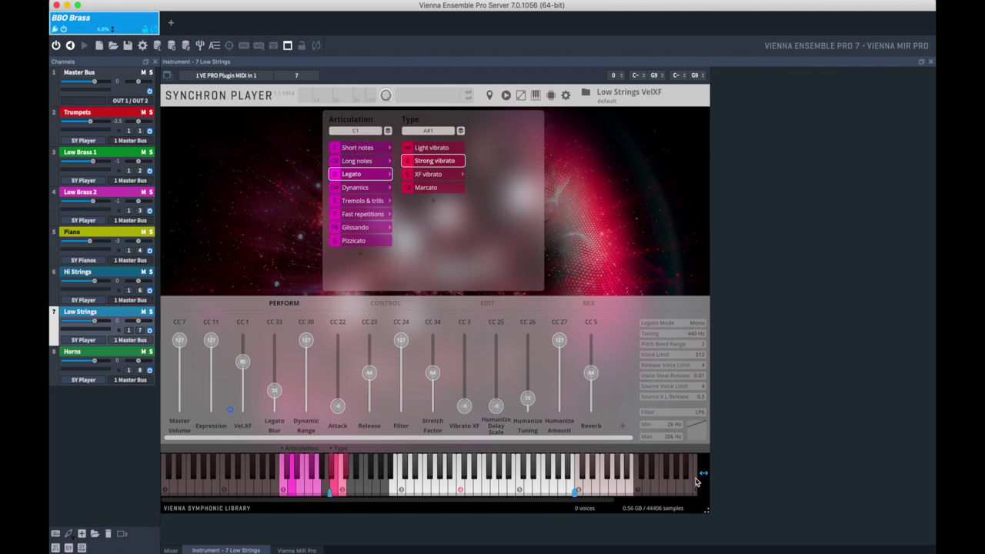
pyautogui.click(705, 477)
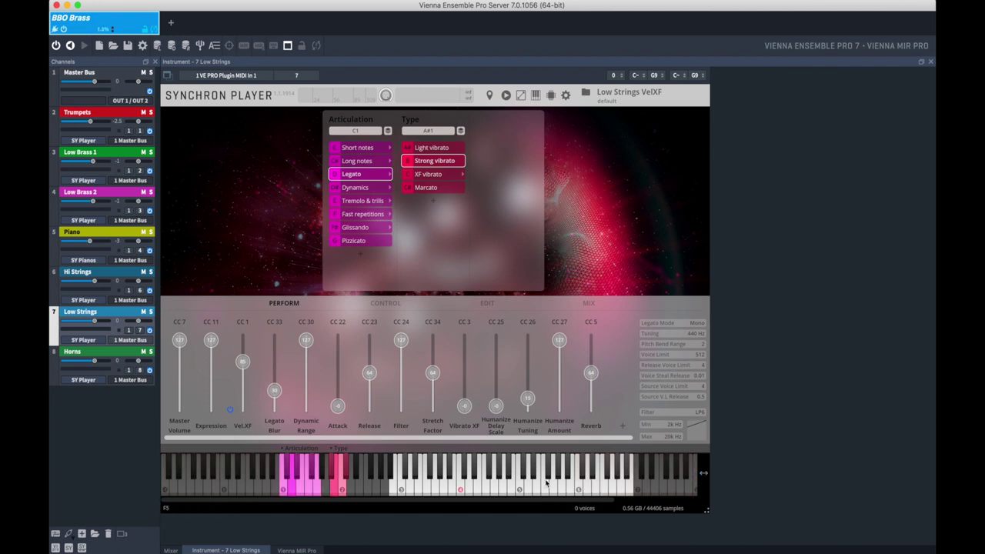
# - Switch to Logic Pro and open the Low Strings region in the Piano Roll at the notes in bar 15
pyautogui.press('super+Tab')
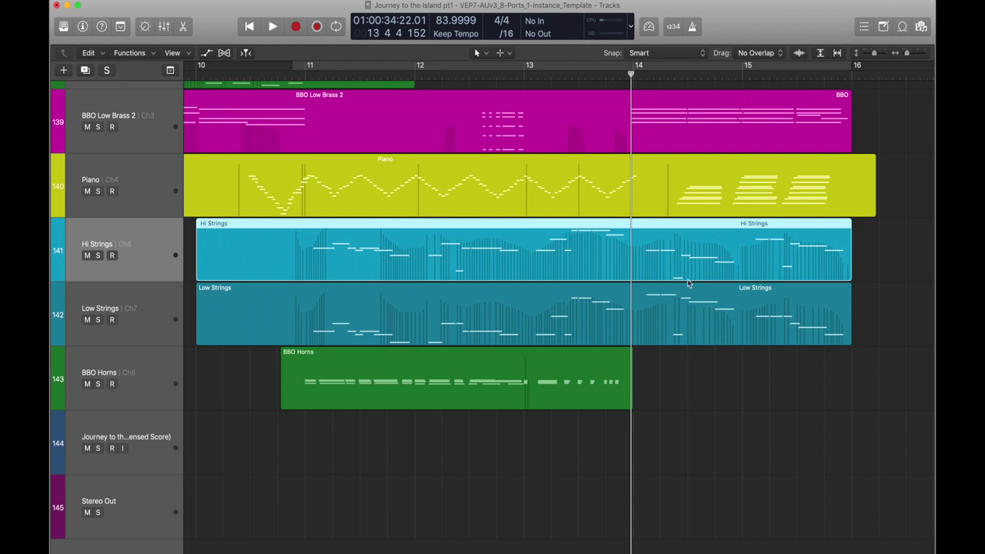
pyautogui.doubleClick(766, 315)
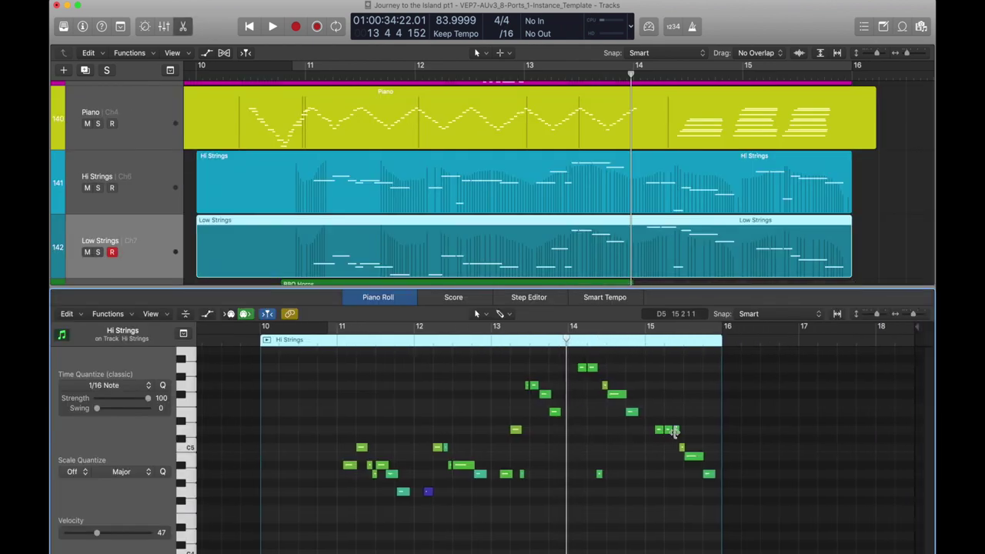
pyautogui.hscroll(5, 675, 435)
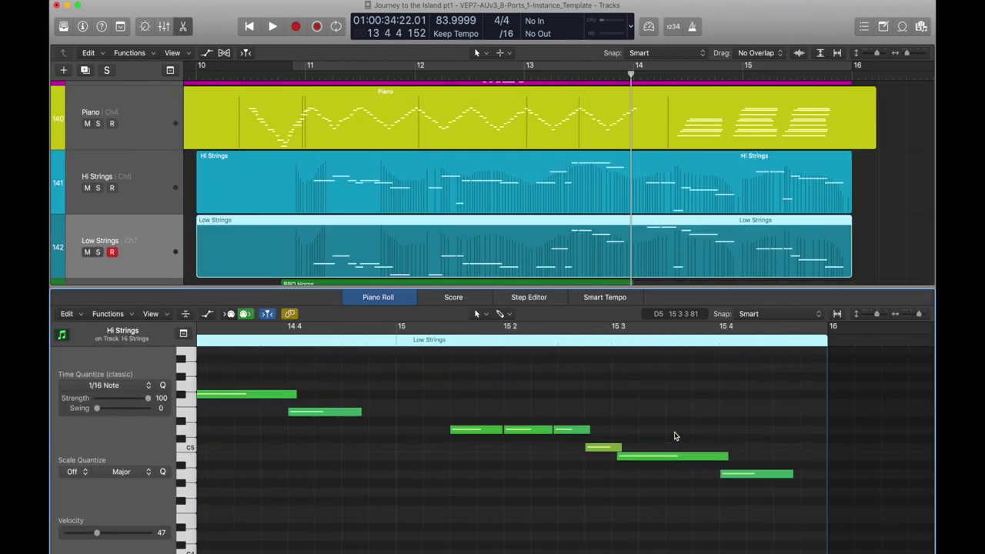
# - Audition the repeated D5 notes in bar 15, try transposing the last one down and back up, and deselect it
pyautogui.click(537, 431)
pyautogui.click(573, 432)
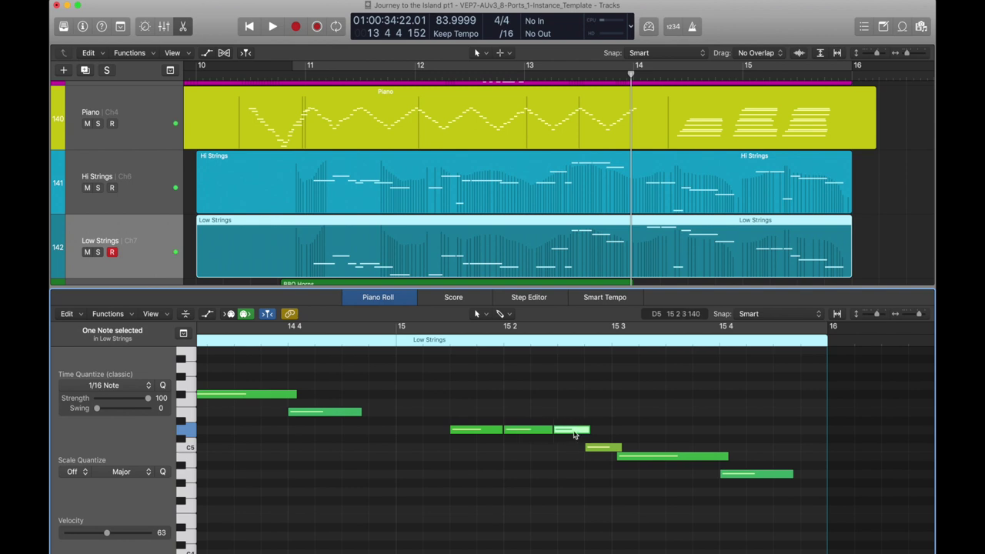
pyautogui.hotkey('alt', 'shift', 'Down')
pyautogui.hotkey('alt', 'shift', 'Up')
pyautogui.click(545, 481)
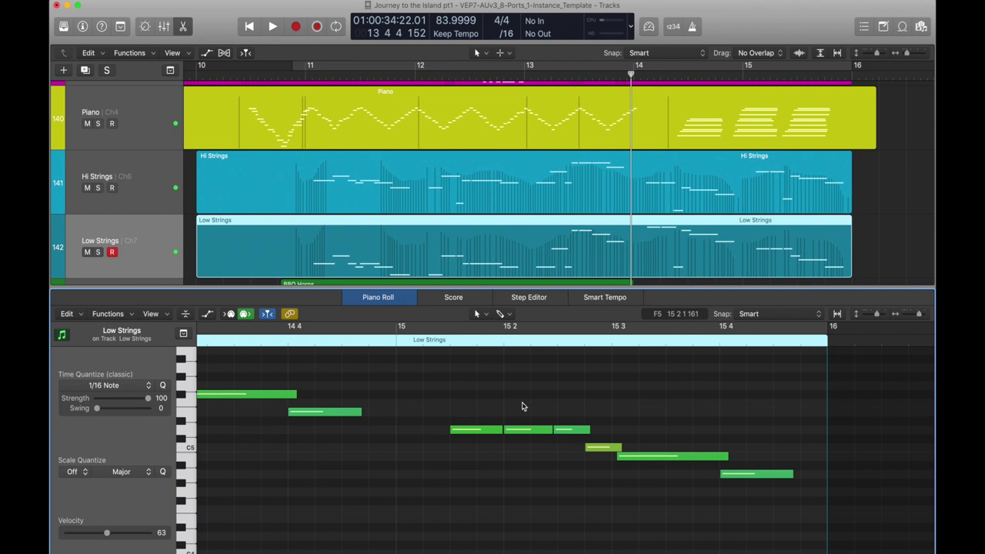
# - Display the Hi Strings and Low Strings regions together in the Piano Roll and move the playhead just past 13 3
pyautogui.press('super+Left')
pyautogui.press('super+Left')
pyautogui.hscroll(-6, 523, 406)
pyautogui.keyDown('shift'); pyautogui.click(662, 176); pyautogui.keyUp('shift')
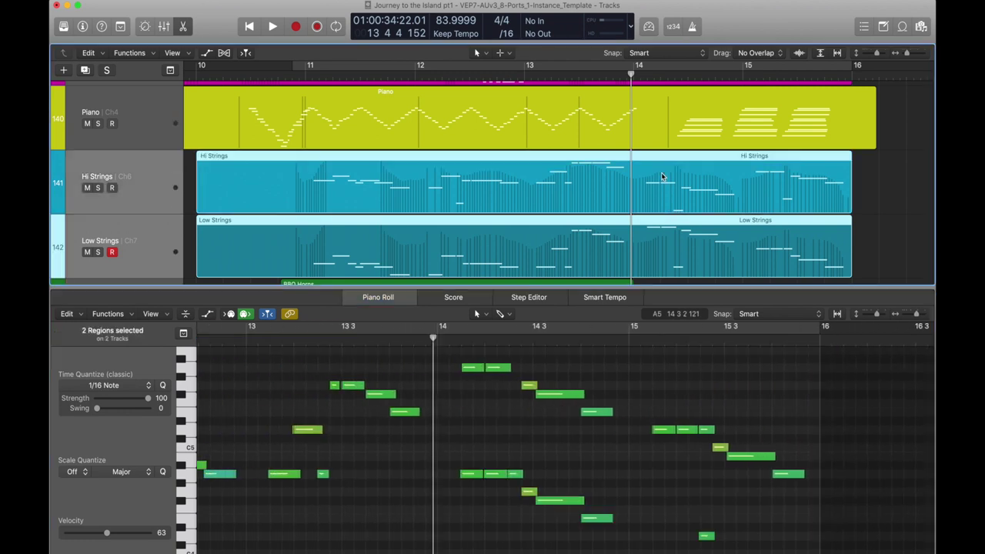
pyautogui.hscroll(-1, 503, 451)
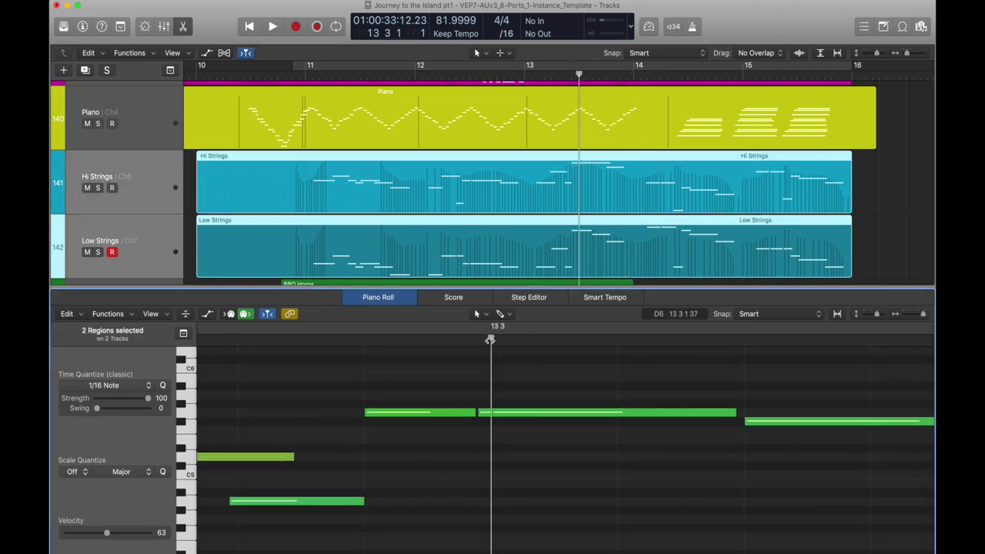
pyautogui.moveTo(490, 340); pyautogui.dragTo(526, 339)
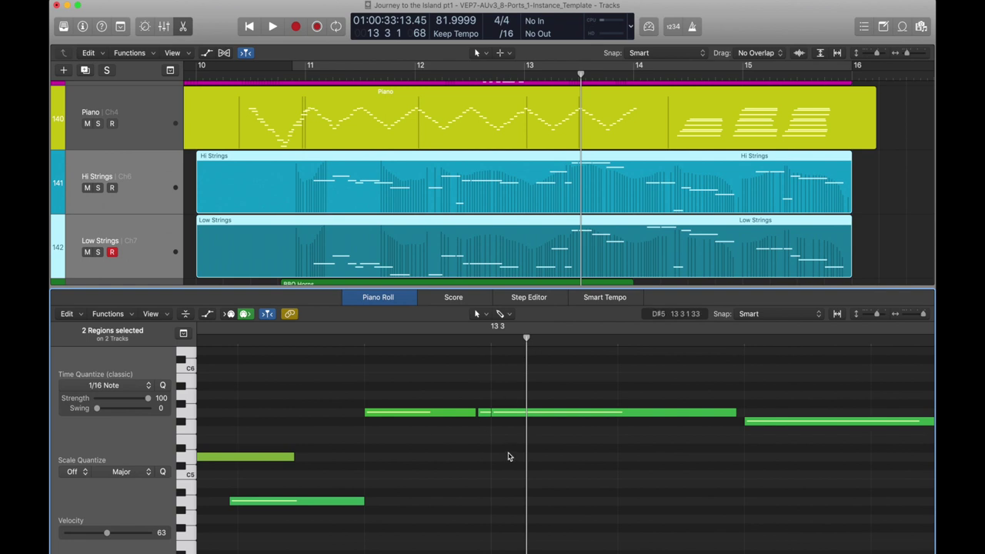
# - Close the Piano Roll and move the track selection to the Piano track
pyautogui.press('super+Left')
pyautogui.press('super+Left')
pyautogui.press('super+Left')
pyautogui.press('super+Left')
pyautogui.press('e')
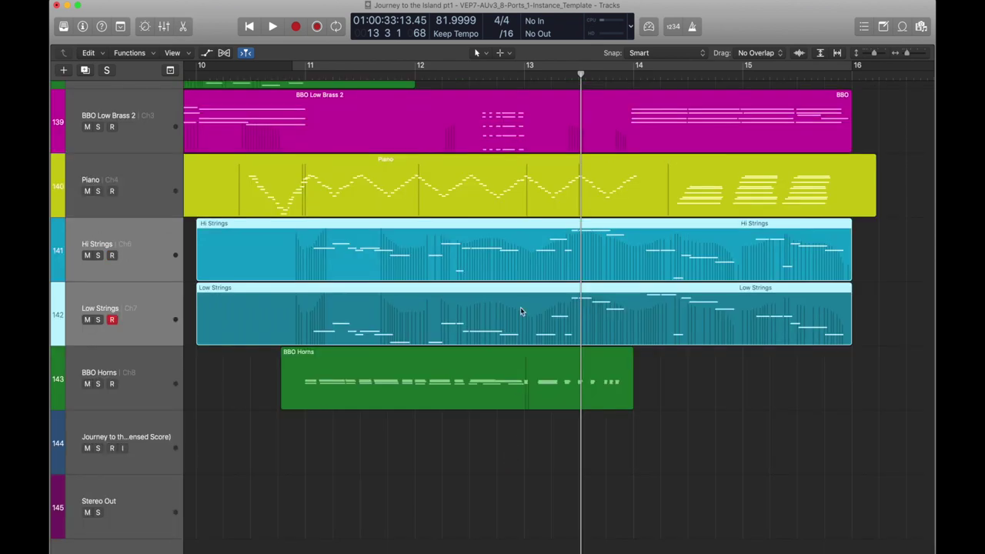
pyautogui.press('Up')
pyautogui.press('Up')
pyautogui.press('Up')
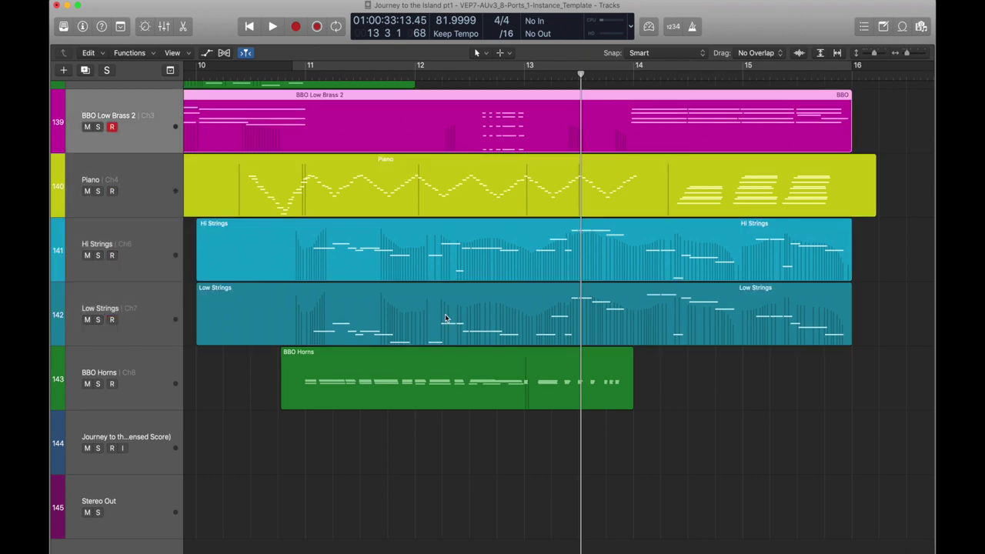
pyautogui.press('Down')
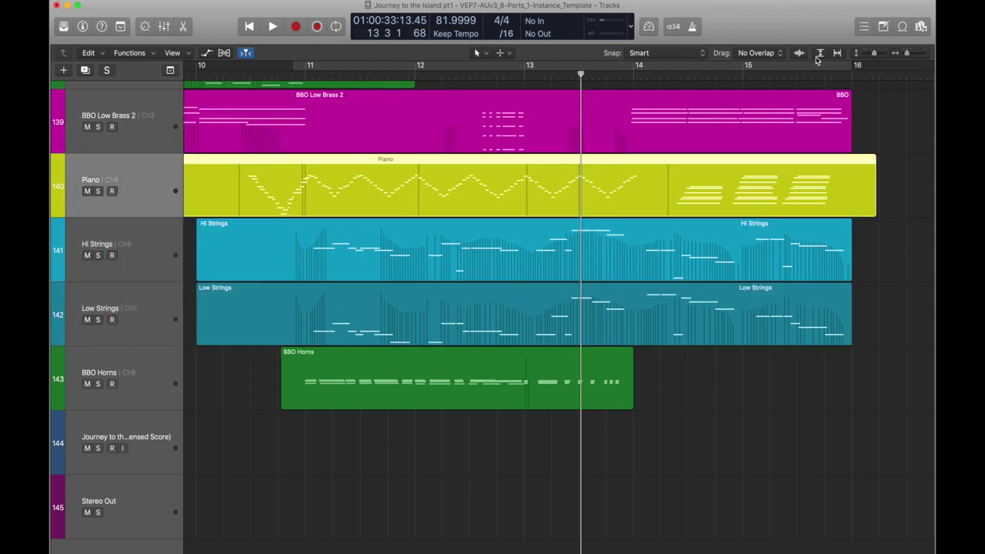
# - Survey the whole arrangement, from the Woodwinds, Brass and Strings tracks down to the BBO, Piano and Hi and Low Strings tracks
pyautogui.scroll(5, 581, 251)
pyautogui.press('super+Left')
pyautogui.press('super+Left')
pyautogui.scroll(-1, 581, 251)
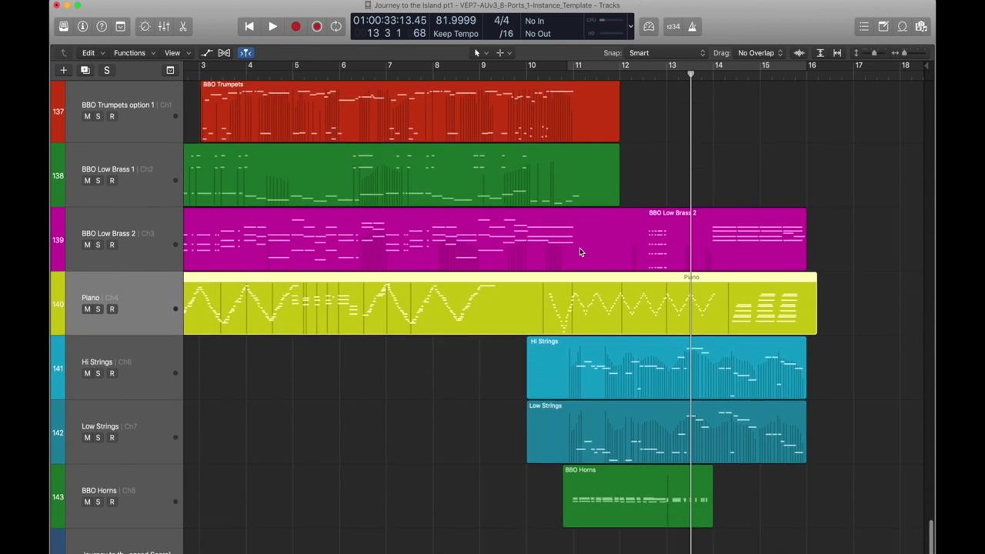
pyautogui.scroll(1, 581, 251)
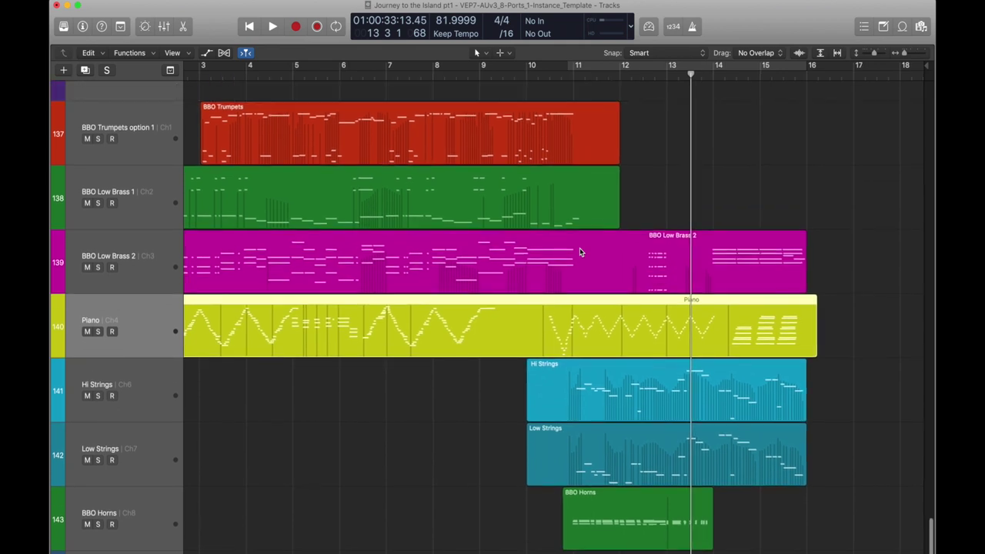
pyautogui.hscroll(-5, 580, 248)
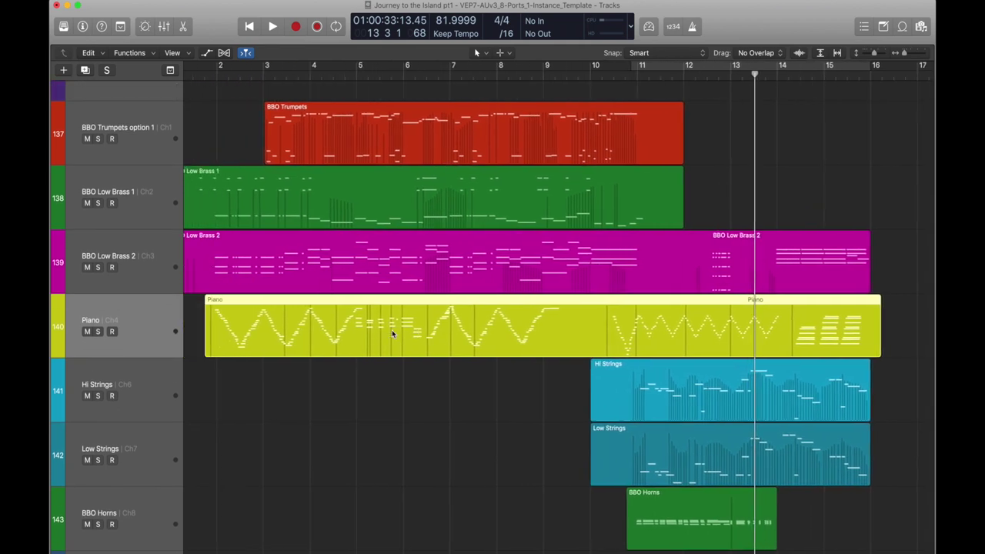
pyautogui.scroll(20, 392, 330)
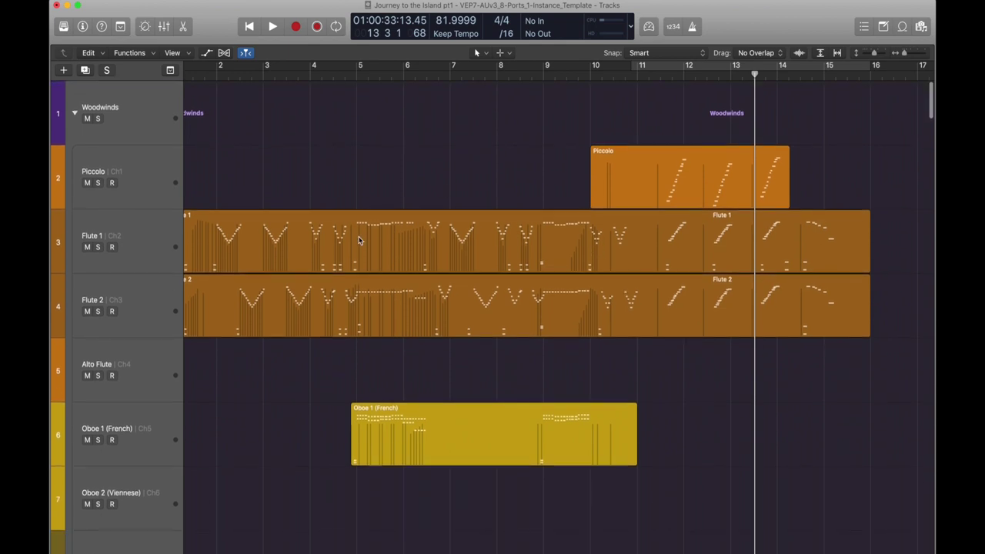
pyautogui.scroll(-20, 421, 380)
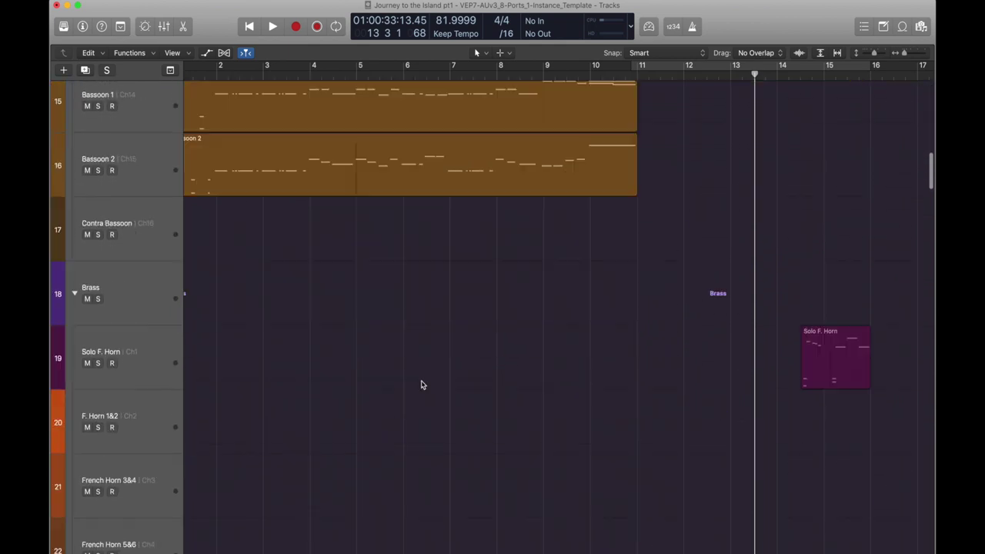
pyautogui.scroll(-20, 421, 385)
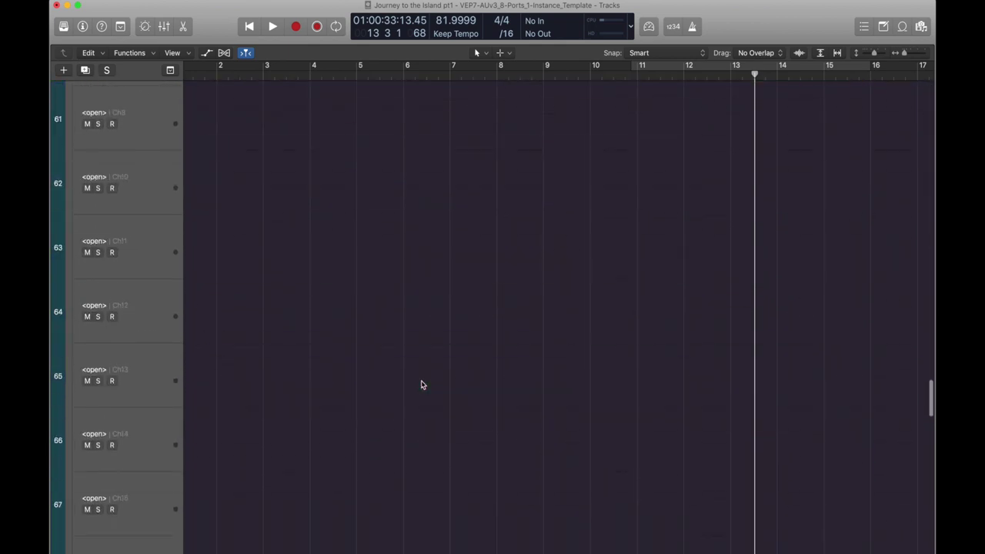
pyautogui.scroll(-5, 421, 385)
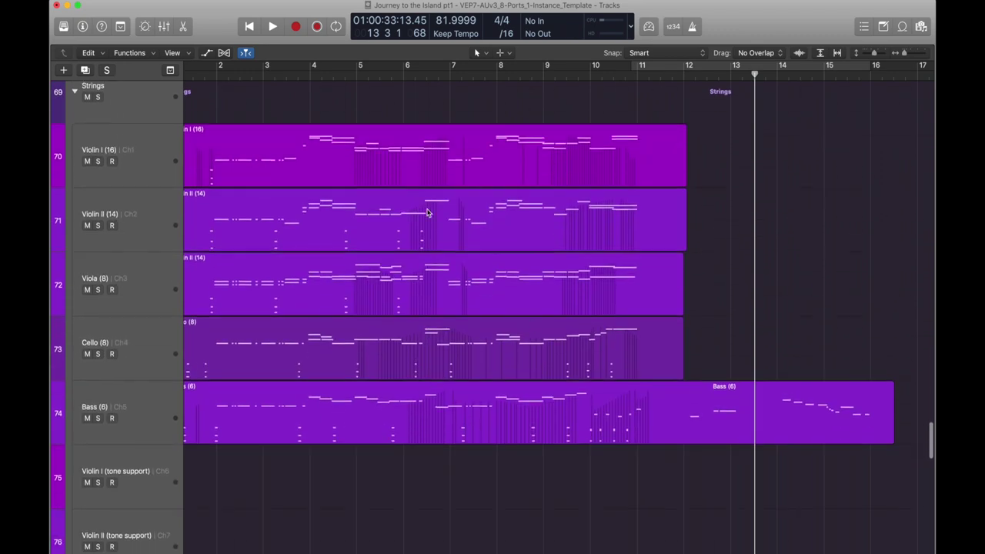
pyautogui.scroll(-20, 424, 368)
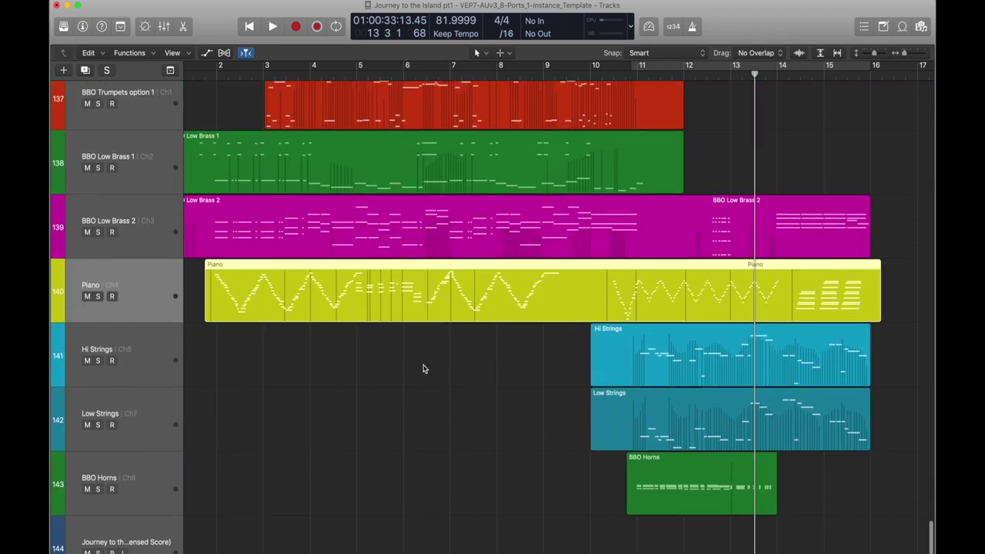
# - Open the BBO Horns region in the Piano Roll, look over its chords from bar 11 to bar 14, and close the editor
pyautogui.press('super+Right')
pyautogui.press('super+Right')
pyautogui.press('super+Right')
pyautogui.hscroll(5, 424, 368)
pyautogui.scroll(-3, 424, 368)
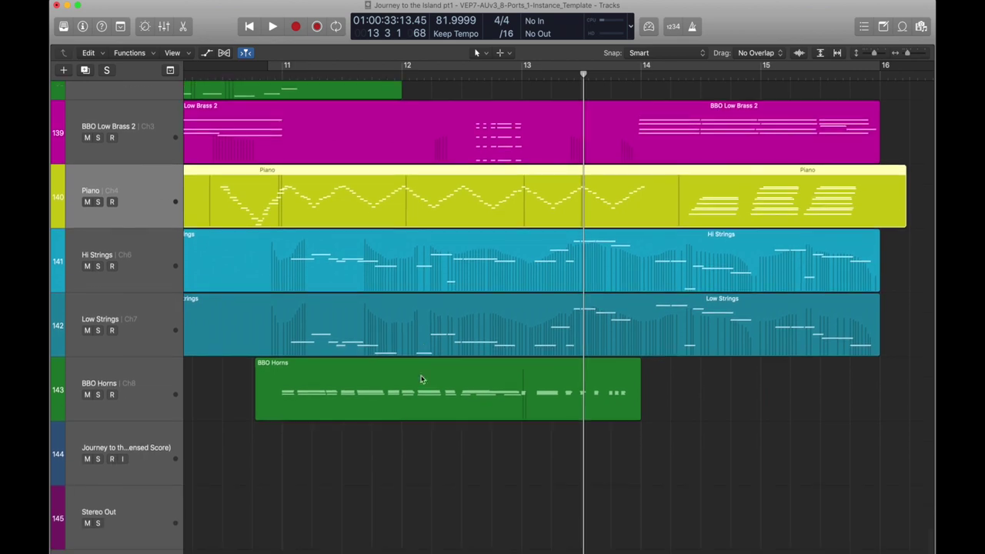
pyautogui.click(399, 418)
pyautogui.doubleClick(398, 418)
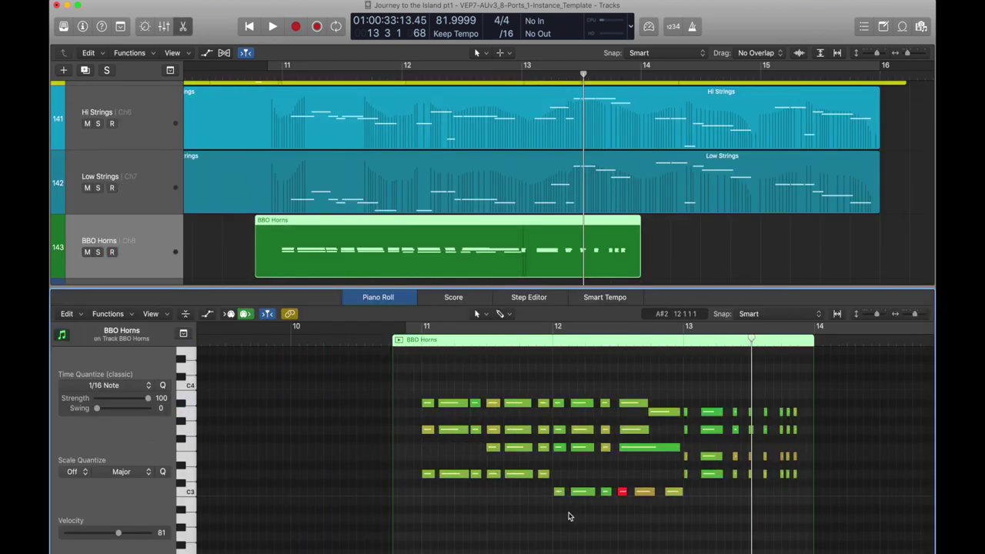
pyautogui.press('e')
# - Inspect the Bass (6) notes in the Piano Roll with the playhead at bar 14, and close the editor
pyautogui.scroll(20, 477, 226)
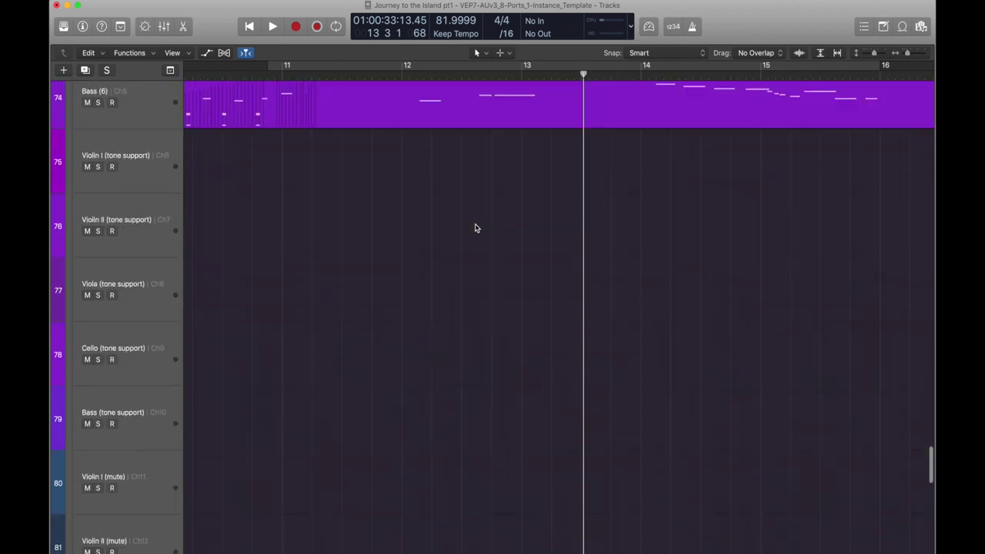
pyautogui.click(508, 371)
pyautogui.press('e')
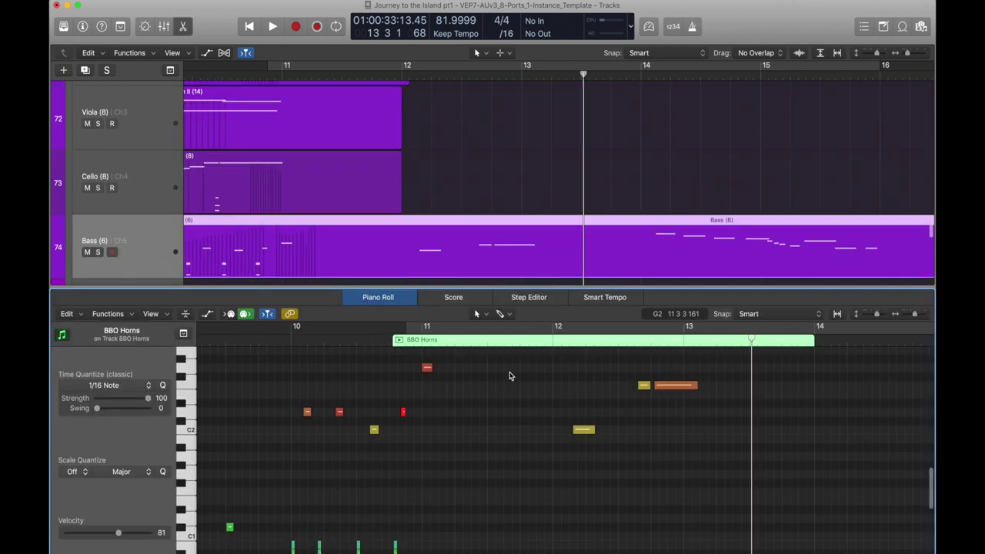
pyautogui.click(645, 76)
pyautogui.hscroll(5, 678, 494)
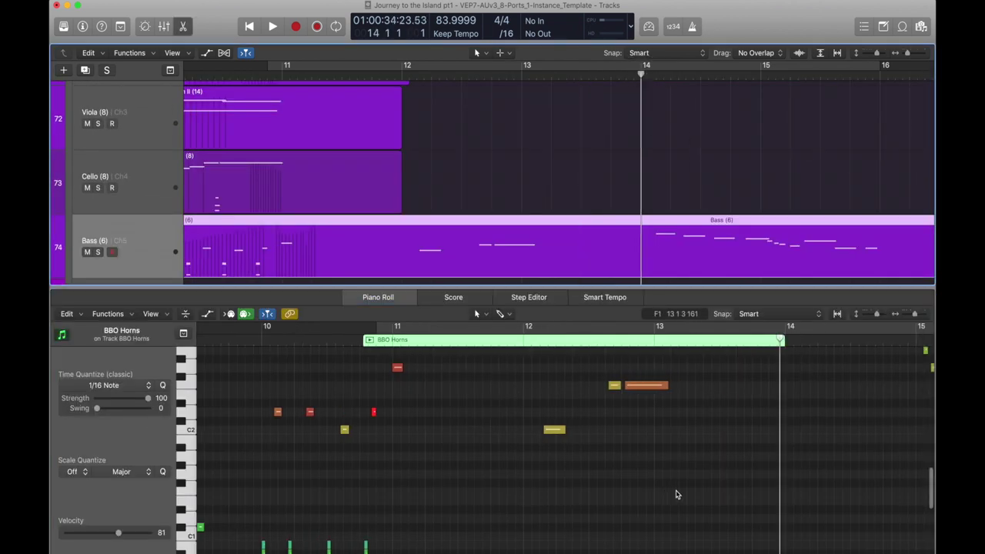
pyautogui.scroll(2, 678, 494)
pyautogui.scroll(-3, 678, 494)
pyautogui.scroll(3, 679, 494)
pyautogui.scroll(10, 678, 495)
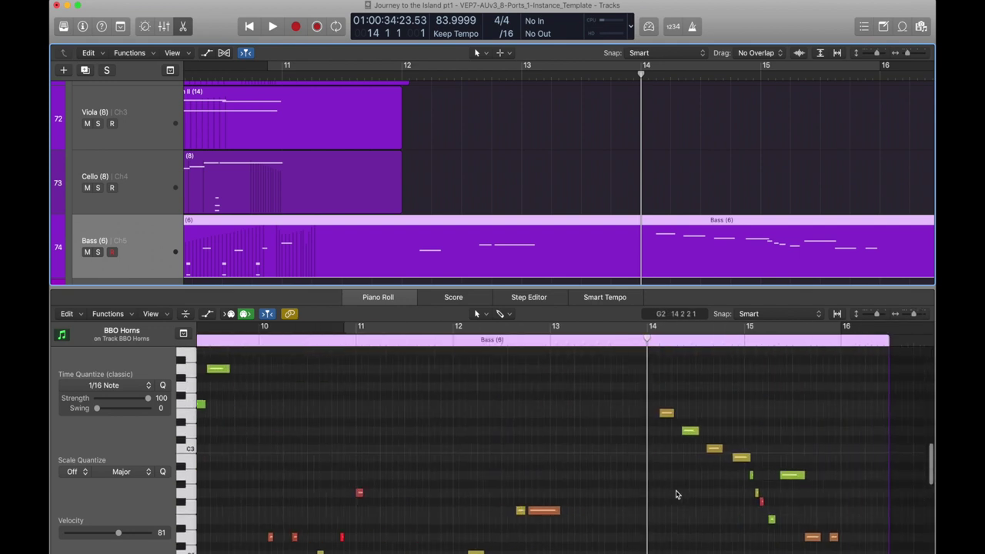
pyautogui.press('e')
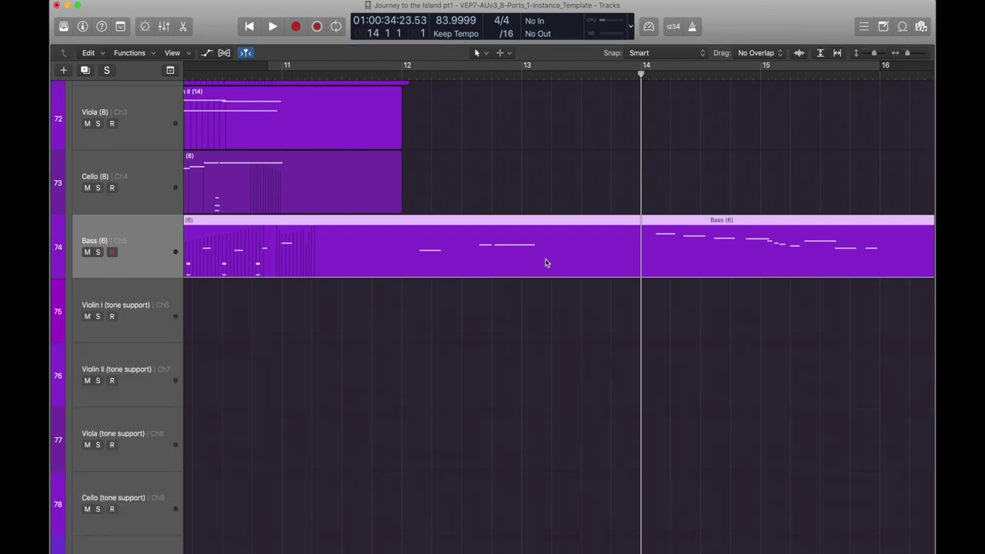
# - Place the playhead at 11 3, view the Piccolo's rising runs in the Piano Roll, and close the editor
pyautogui.scroll(15, 545, 263)
pyautogui.scroll(13, 545, 263)
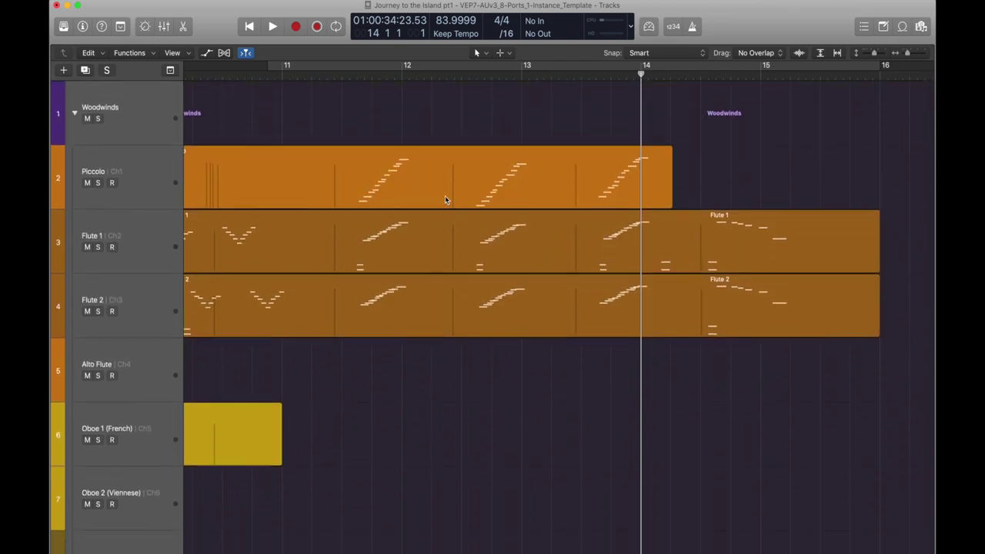
pyautogui.click(341, 74)
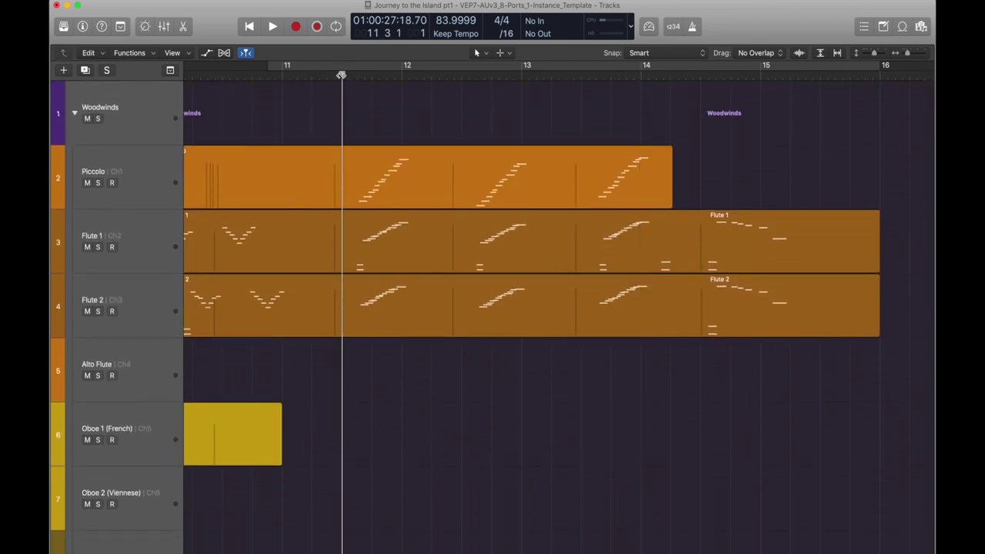
pyautogui.doubleClick(423, 193)
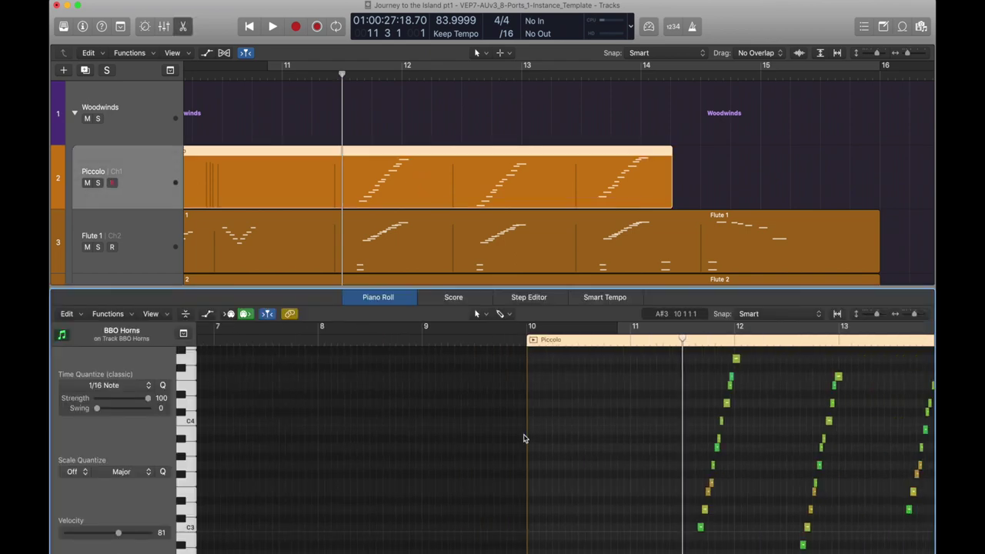
pyautogui.press('e')
# - Return to the BBO and string tracks and place the playhead at 10 4 3, just before bar 11
pyautogui.scroll(-20, 523, 439)
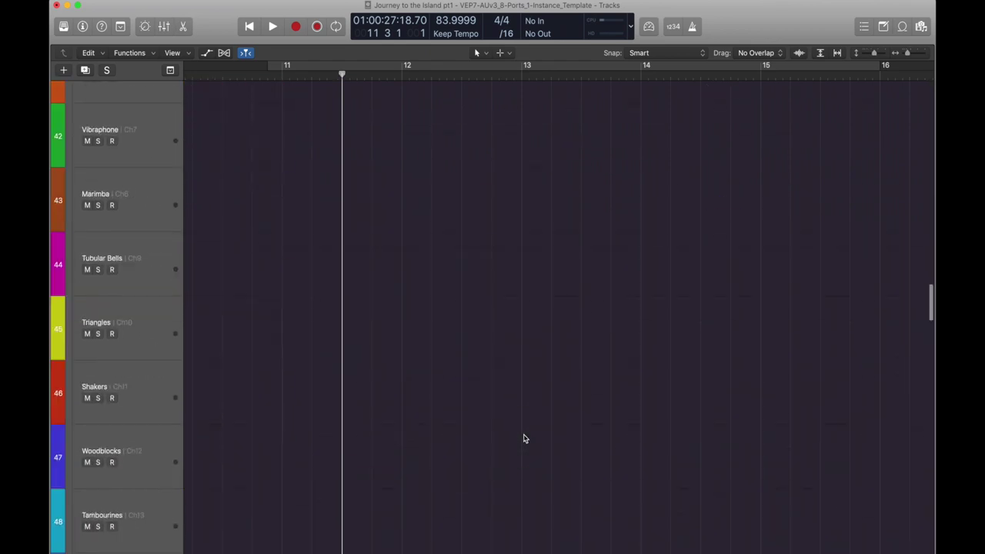
pyautogui.scroll(-20, 523, 439)
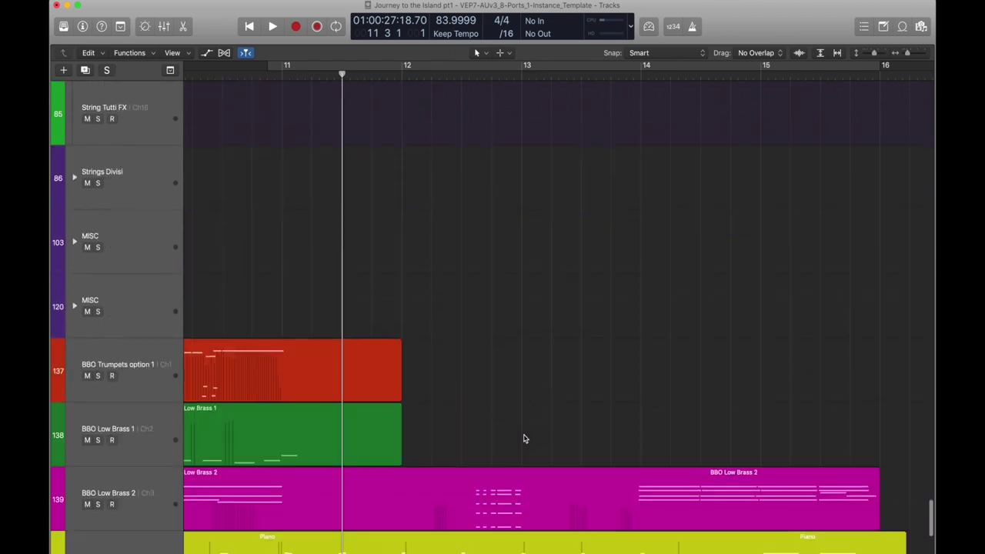
pyautogui.hscroll(-3, 523, 434)
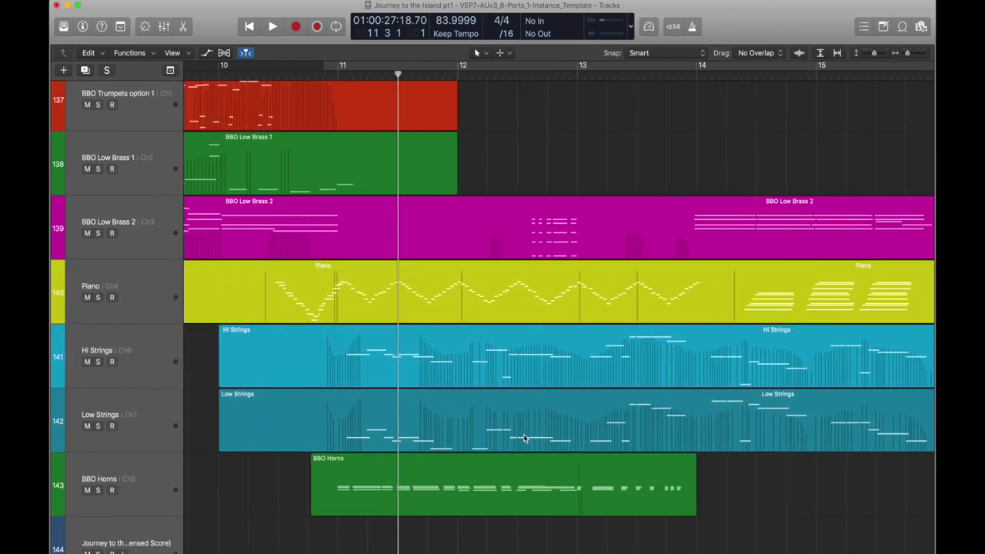
pyautogui.click(321, 75)
pyautogui.click(544, 134)
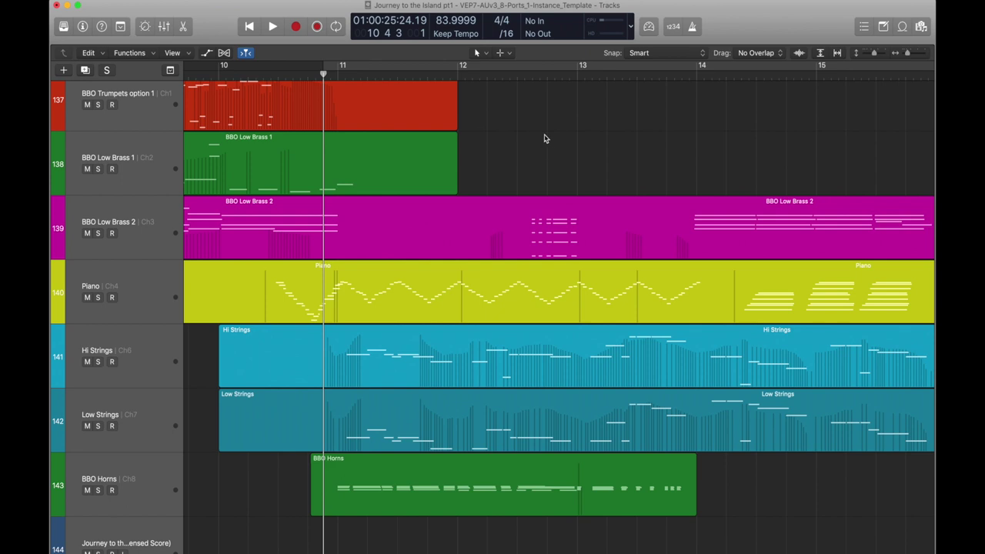
pyautogui.scroll(1, 544, 139)
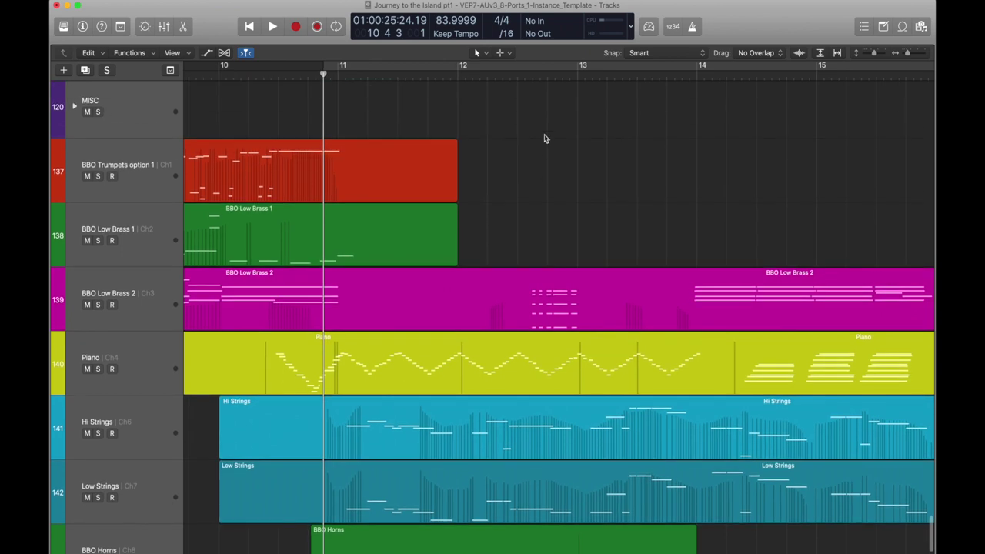
pyautogui.scroll(-2, 521, 193)
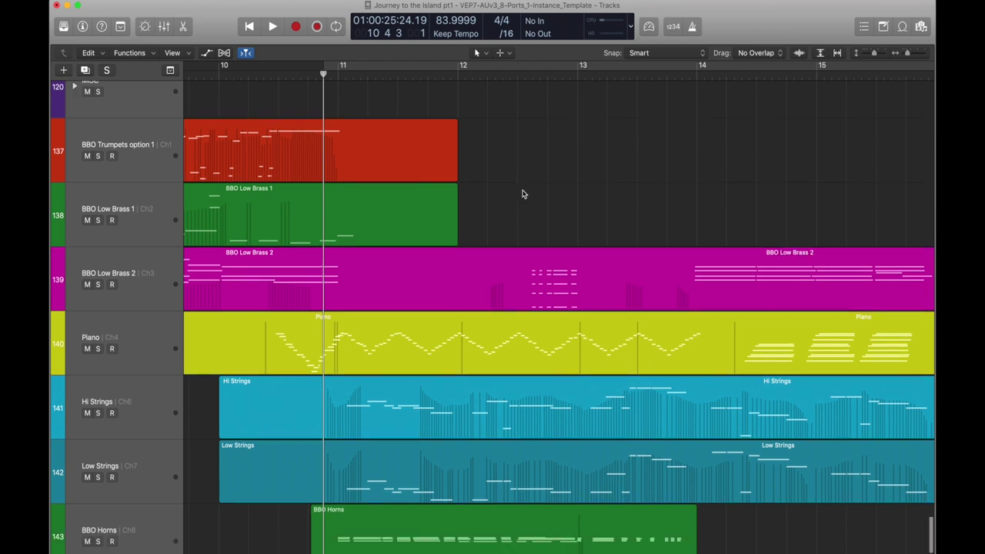
# - Select the Hi Strings region, switch to the BBO Trumpets region above for comparison, and reselect Hi Strings
pyautogui.click(480, 312)
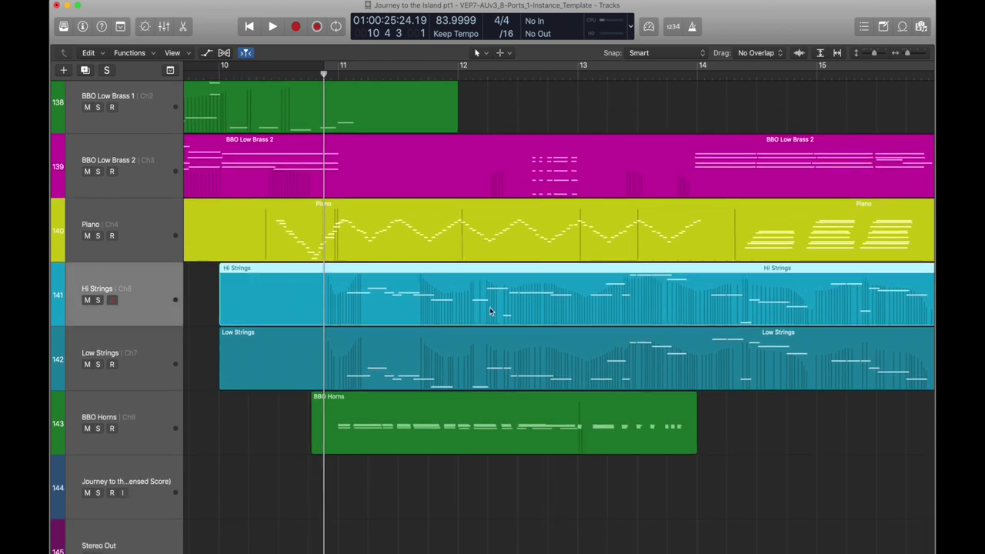
pyautogui.scroll(3, 490, 308)
pyautogui.click(259, 231)
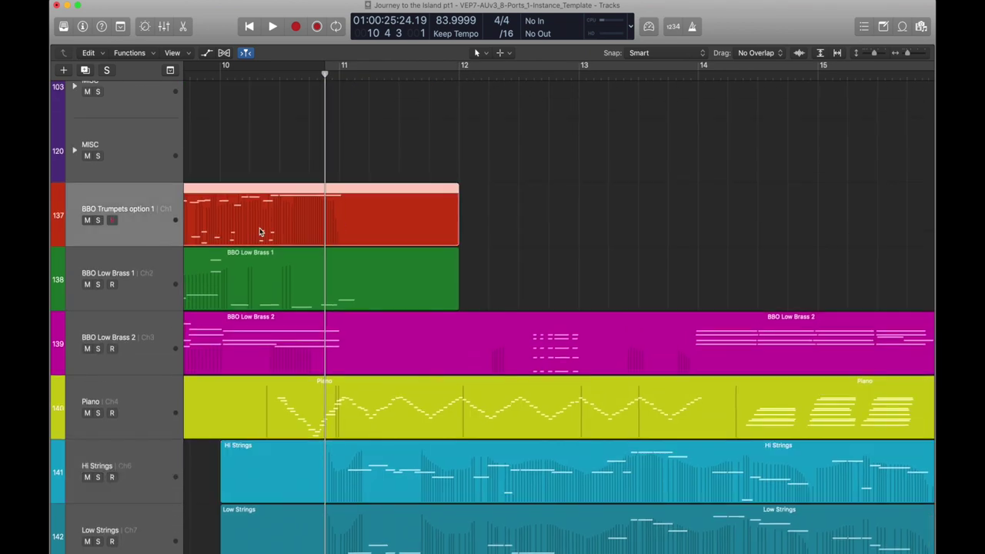
pyautogui.click(442, 482)
pyautogui.scroll(-2, 619, 389)
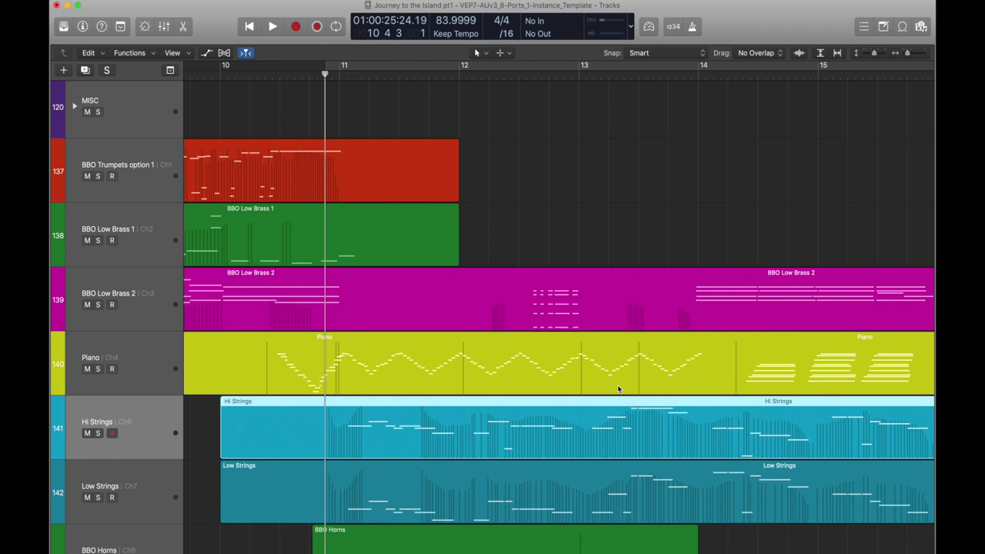
# - Look over the BBO brass, Piano, Hi and Low Strings and BBO Horns regions through to bar 16
pyautogui.scroll(-1, 618, 389)
pyautogui.scroll(-3, 618, 390)
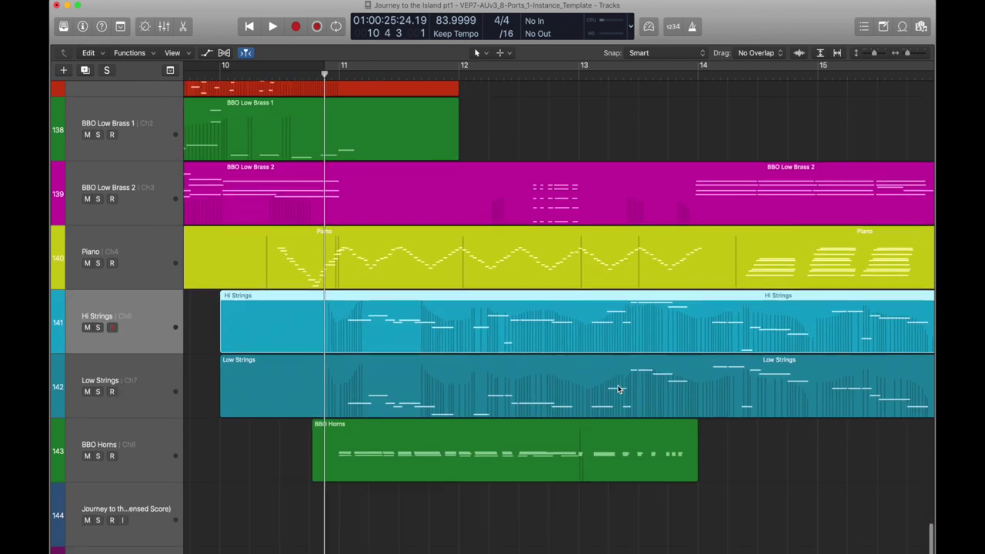
pyautogui.hscroll(2, 618, 389)
pyautogui.scroll(2, 618, 390)
pyautogui.scroll(-1, 618, 390)
pyautogui.scroll(-1, 618, 390)
pyautogui.hscroll(-1, 618, 390)
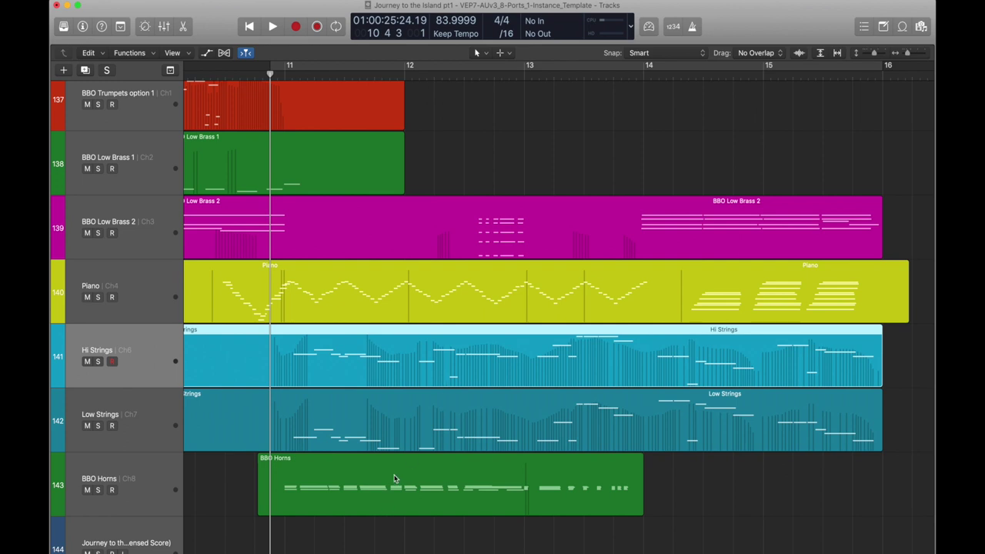
# - Select the BBO Low Brass 2 region, look over it beside the Piano and string regions, and clear the selection
pyautogui.scroll(-1, 394, 479)
pyautogui.scroll(3, 395, 479)
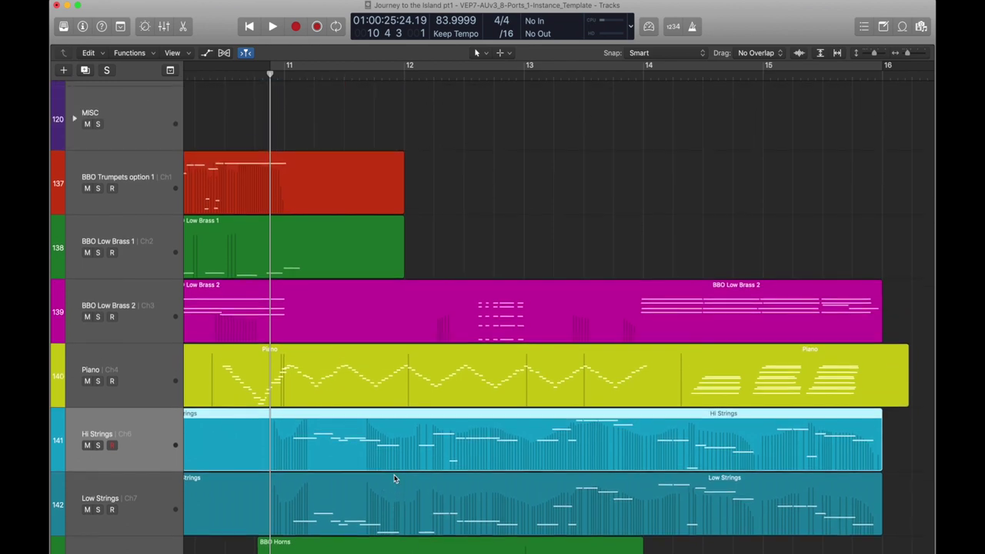
pyautogui.click(505, 321)
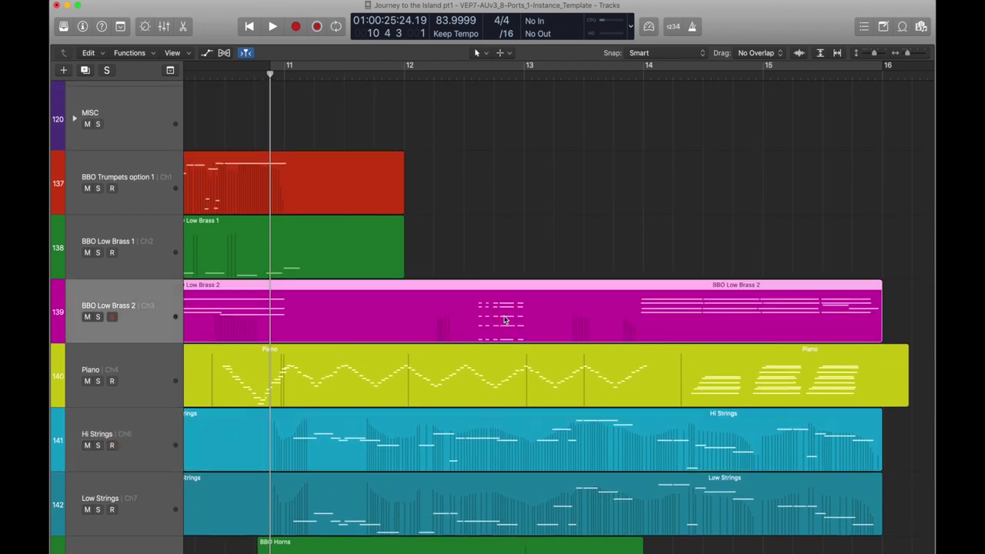
pyautogui.scroll(1, 507, 231)
pyautogui.click(507, 231)
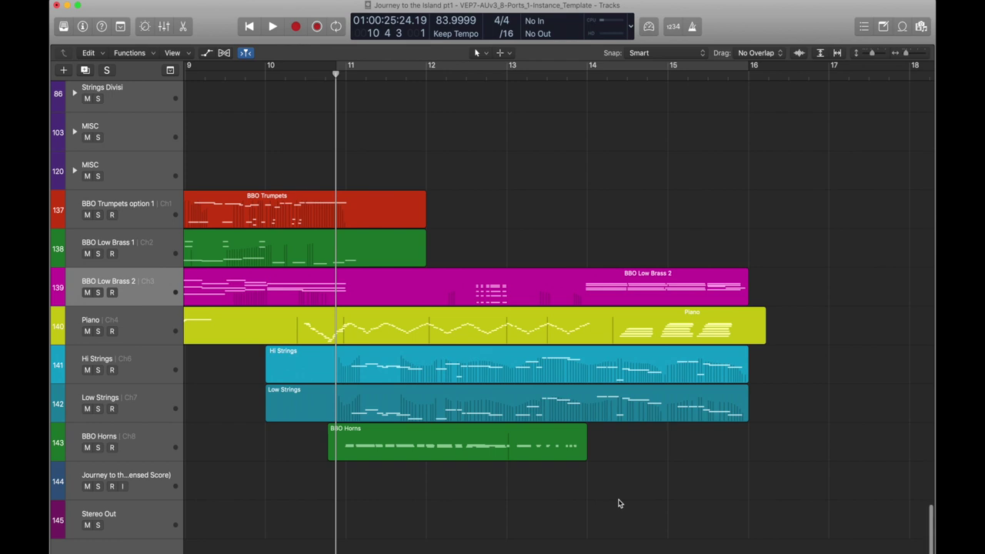
# - Open Hi Strings in the Piano Roll, place the playhead at 11 4 1, and add the BBO Horns region to the selection
pyautogui.doubleClick(465, 361)
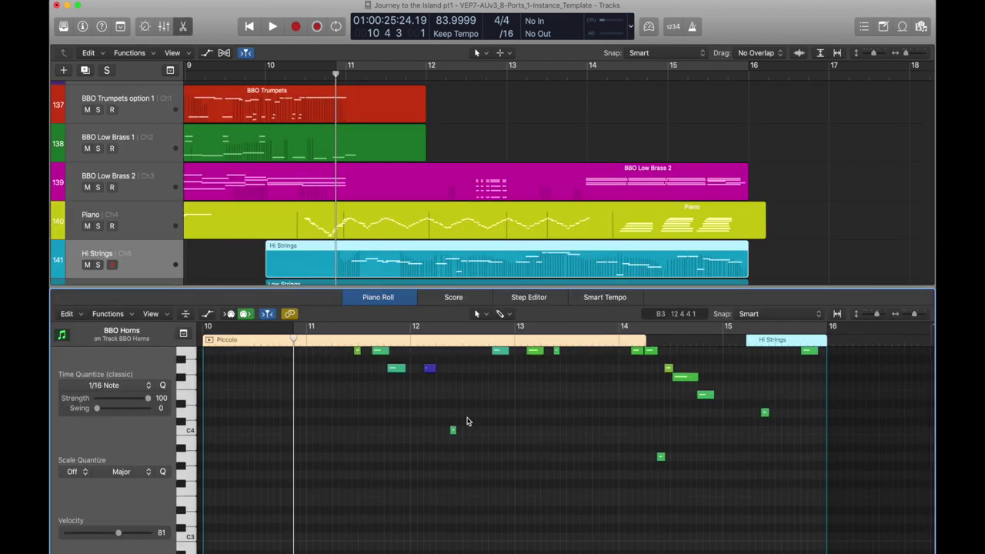
pyautogui.click(386, 338)
pyautogui.scroll(-4, 419, 237)
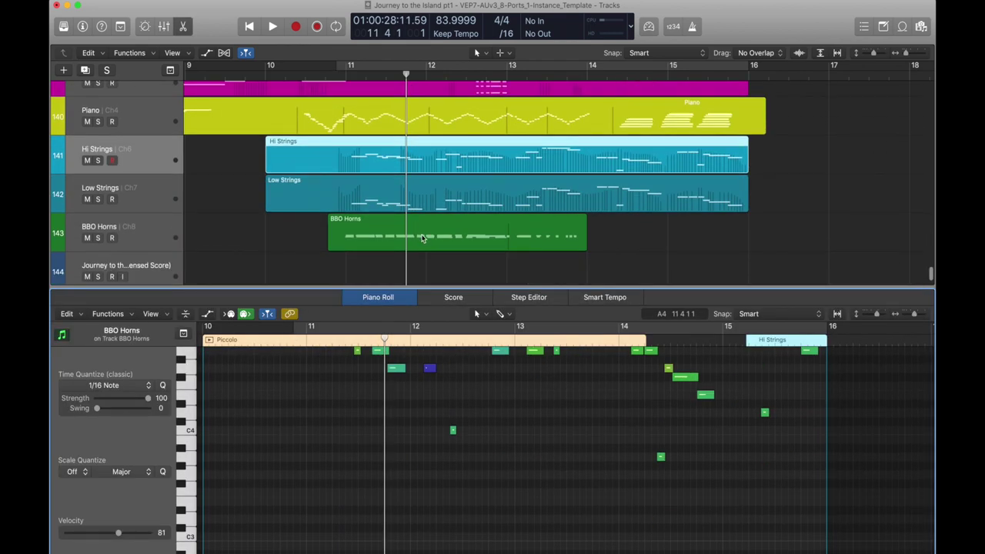
pyautogui.keyDown('shift'); pyautogui.click(422, 238); pyautogui.keyUp('shift')
pyautogui.scroll(5, 412, 396)
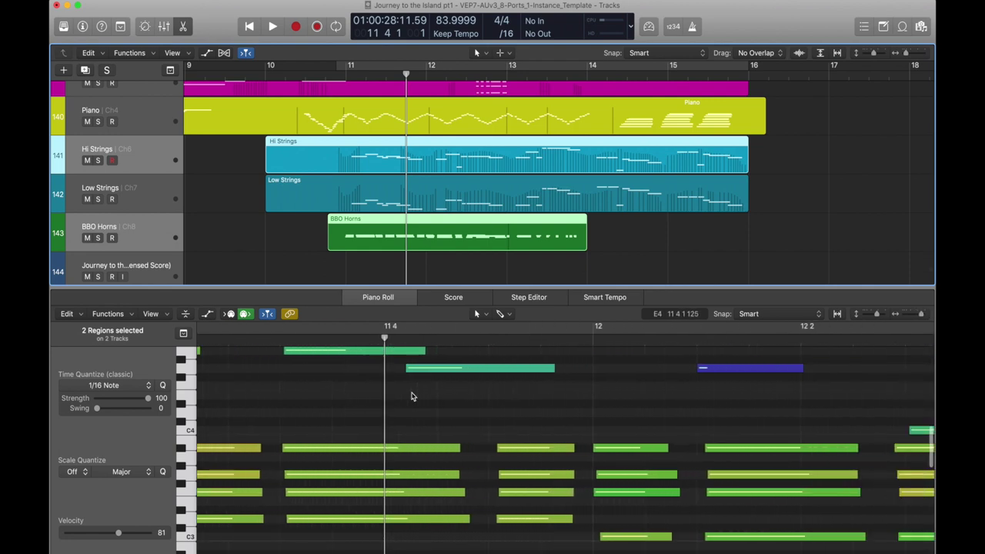
# - Examine how the Hi Strings melody sits above the BBO Horns chords between bars 11 and 13 in the Piano Roll
pyautogui.scroll(1, 412, 396)
pyautogui.scroll(1, 343, 449)
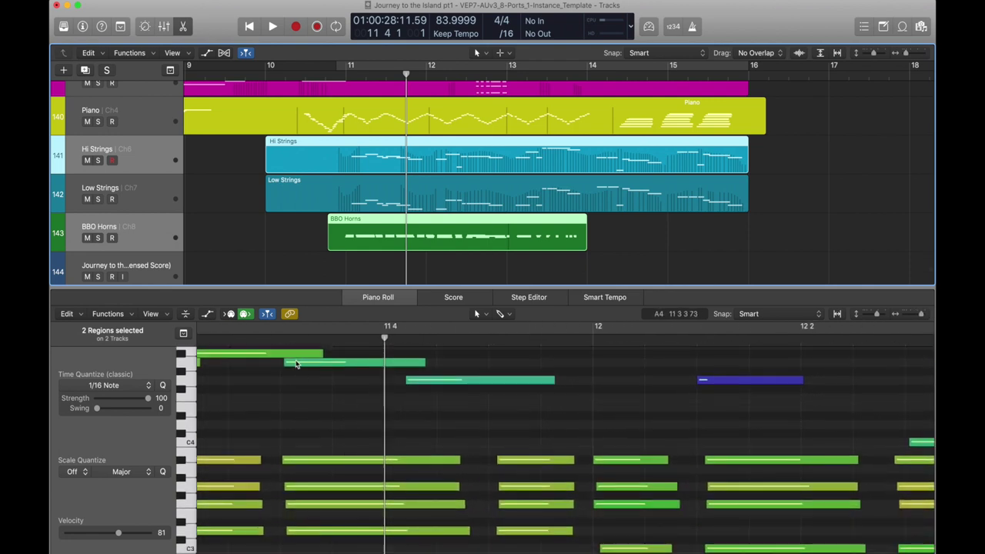
pyautogui.scroll(-3, 531, 484)
pyautogui.scroll(1, 530, 484)
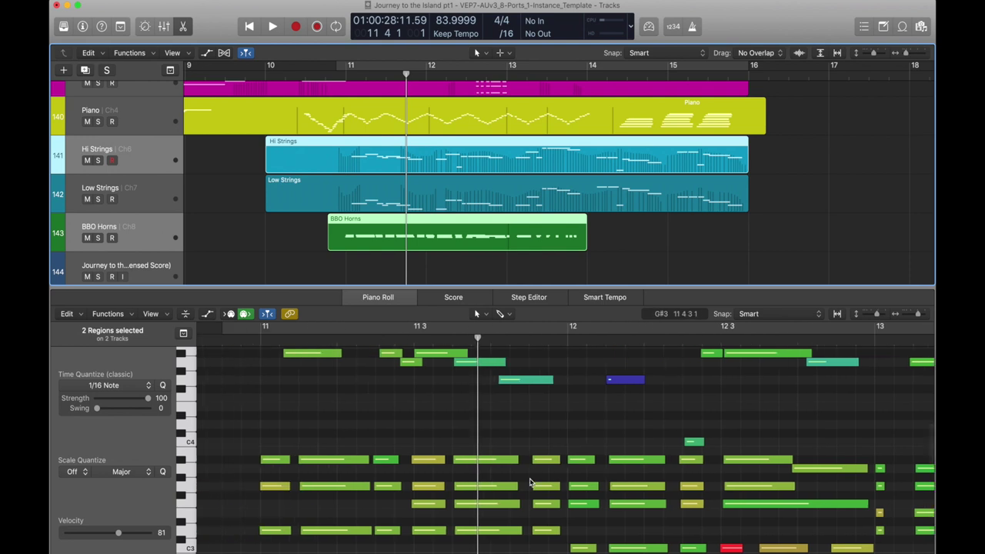
pyautogui.hscroll(-2, 529, 483)
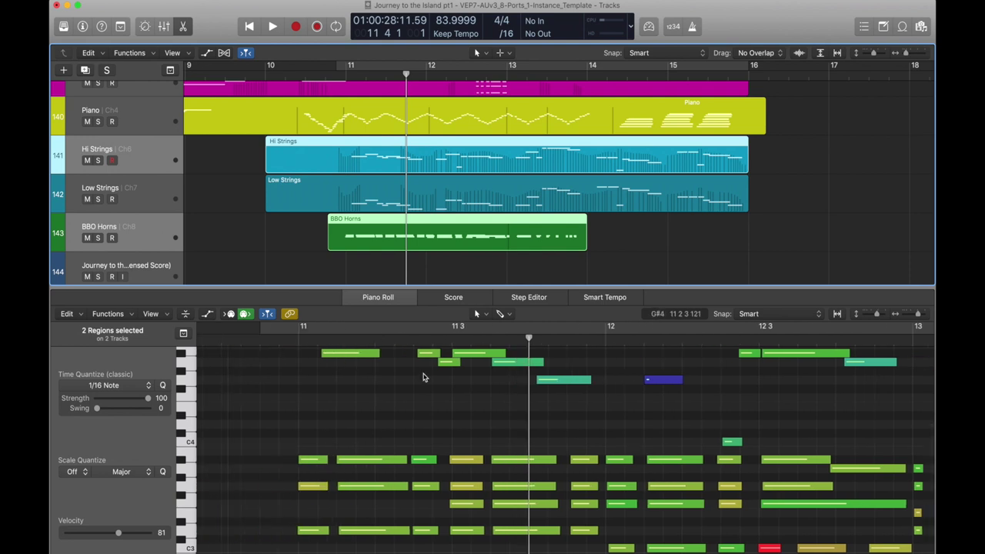
pyautogui.hscroll(4, 614, 511)
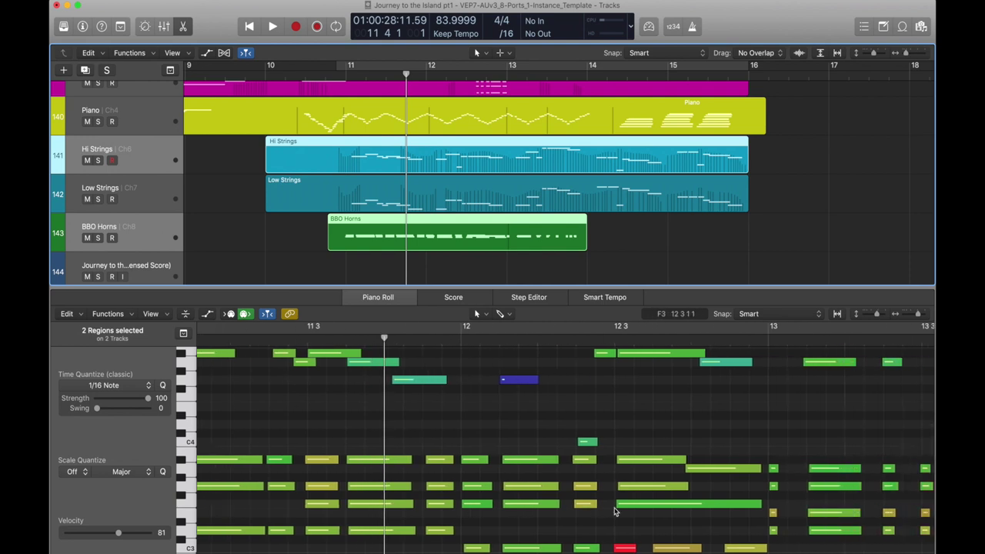
# - Reduce the Piano Roll's vertical zoom to view the combined strings and horns up to bar 13, and close the editor
pyautogui.click(645, 410)
pyautogui.press('super+Up')
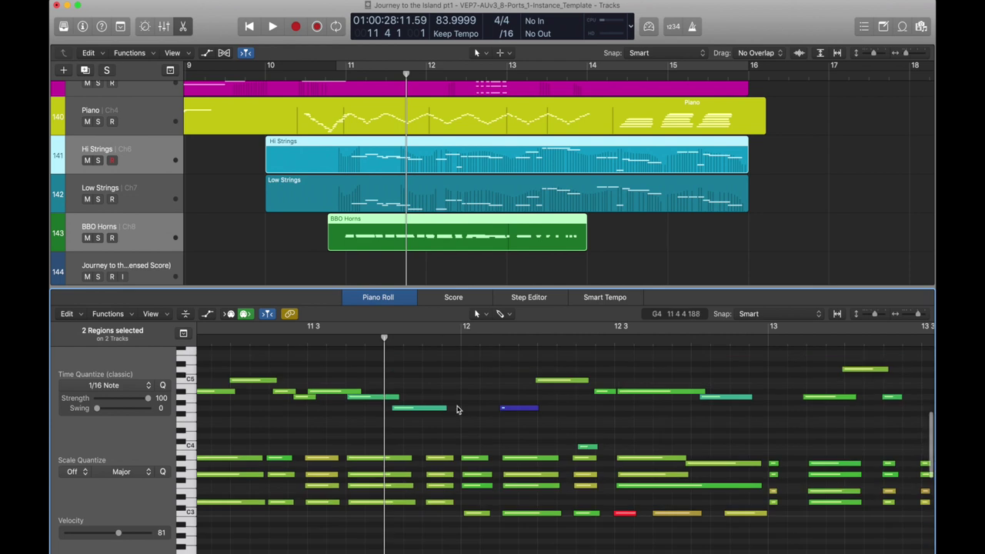
pyautogui.scroll(-1, 457, 409)
pyautogui.scroll(1, 457, 410)
pyautogui.hscroll(1, 458, 410)
pyautogui.hscroll(3, 446, 436)
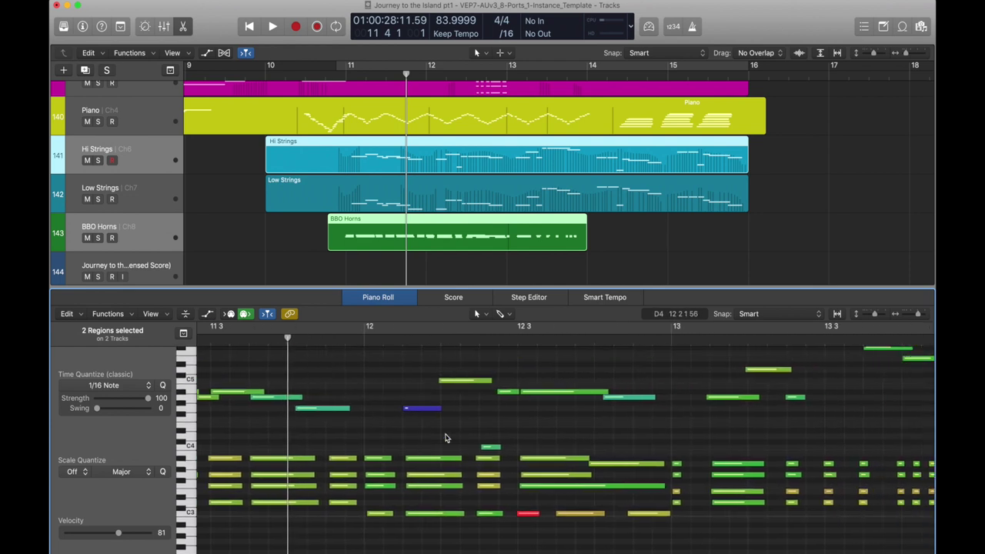
pyautogui.press('e')
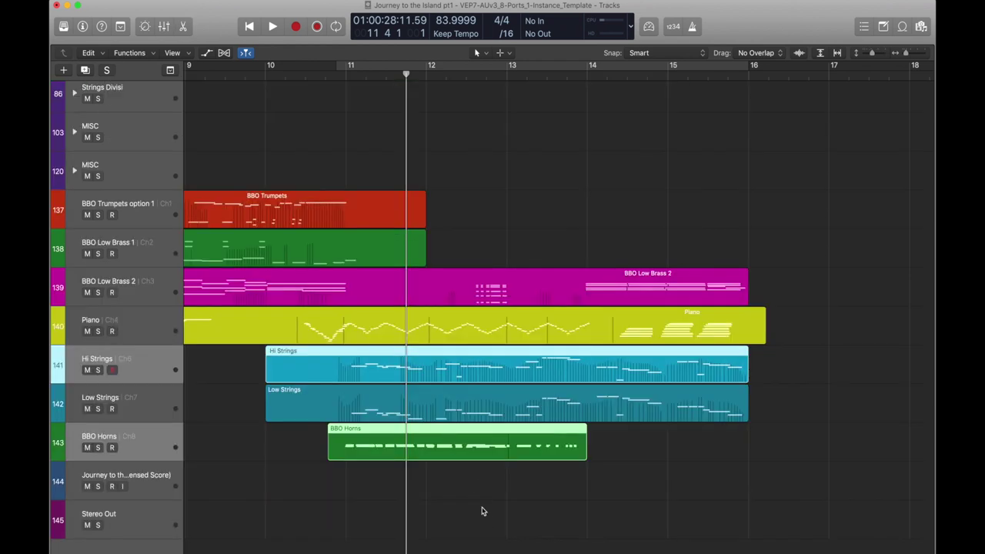
# - Reopen the Piano Roll for Hi Strings and BBO Horns and review the chords and melody from bar 11
pyautogui.press('e')
pyautogui.scroll(-3, 479, 458)
pyautogui.hscroll(-6, 479, 457)
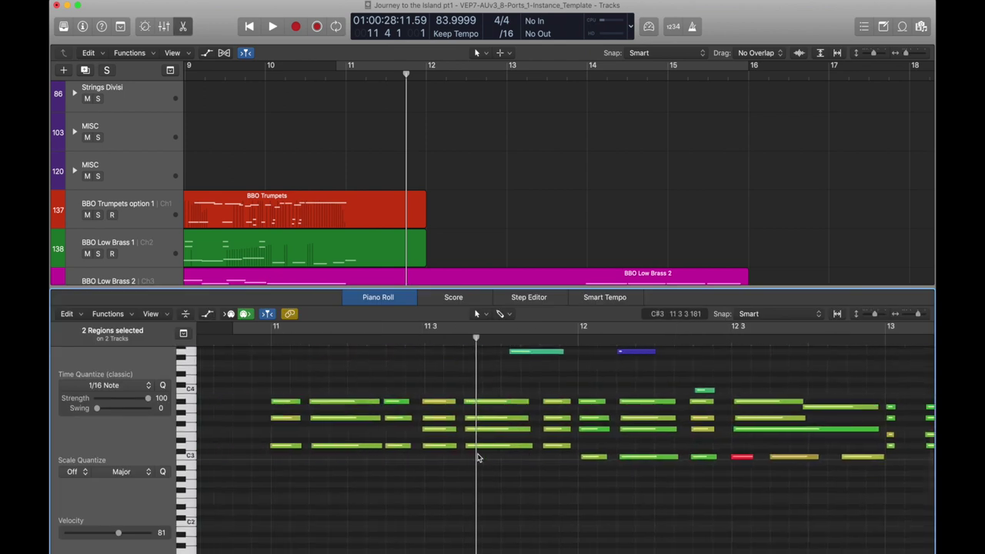
pyautogui.scroll(2, 478, 458)
pyautogui.scroll(-2, 477, 458)
pyautogui.hscroll(2, 478, 455)
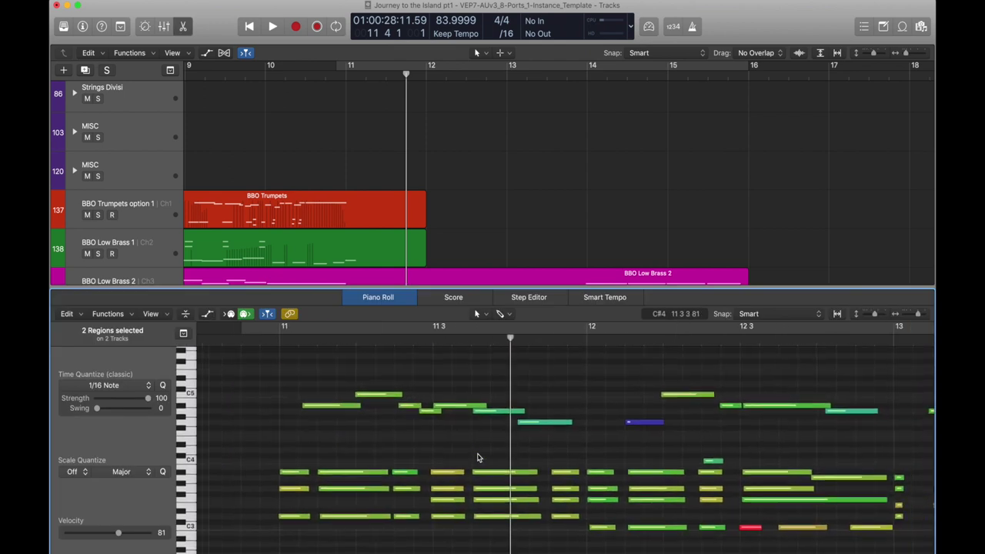
# - Place the playhead at 11 4 3, view the Bass (6) notes from bar 12 to 16, and return to the BBO tracks
pyautogui.click(488, 346)
pyautogui.moveTo(487, 346); pyautogui.dragTo(550, 352)
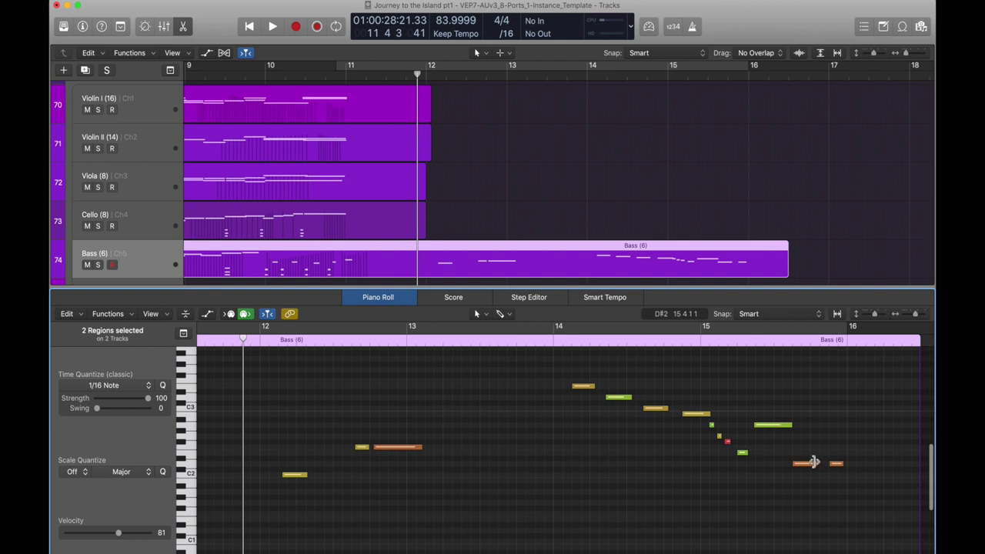
pyautogui.scroll(-20, 665, 152)
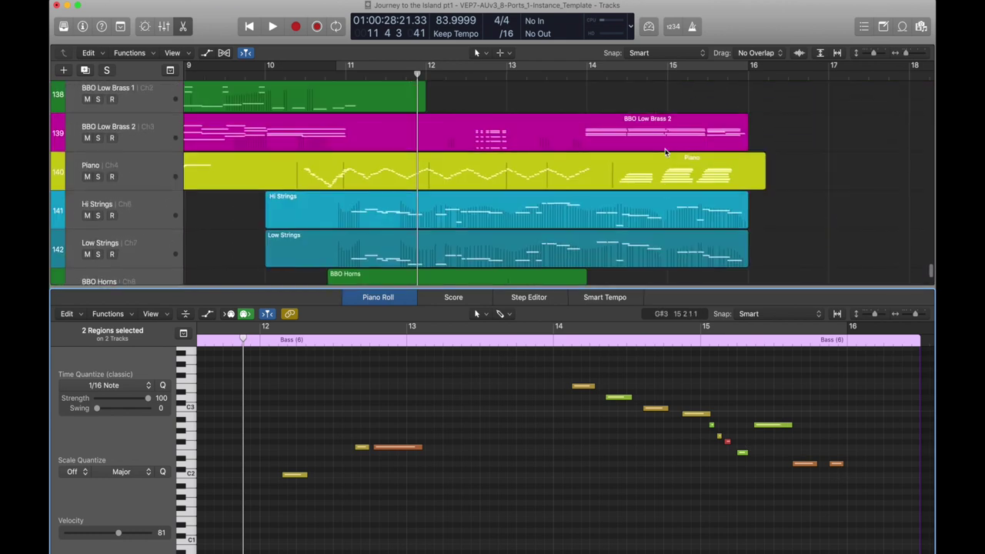
# - Add the Hi Strings region to the Piano Roll view, compare its line with the Bass (6) notes, and close the editor
pyautogui.click(647, 221)
pyautogui.scroll(-5, 627, 466)
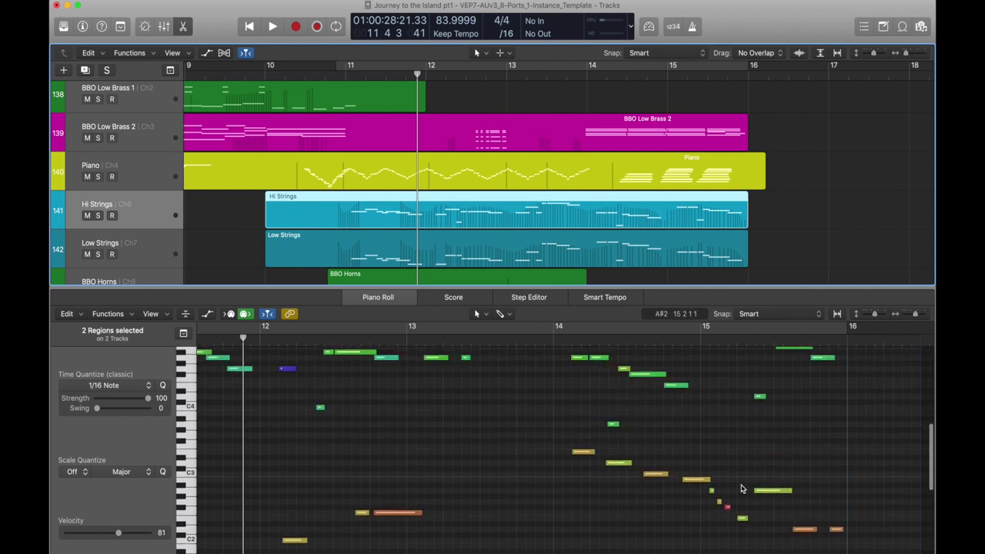
pyautogui.scroll(4, 747, 481)
pyautogui.hscroll(4, 746, 481)
pyautogui.press('p')
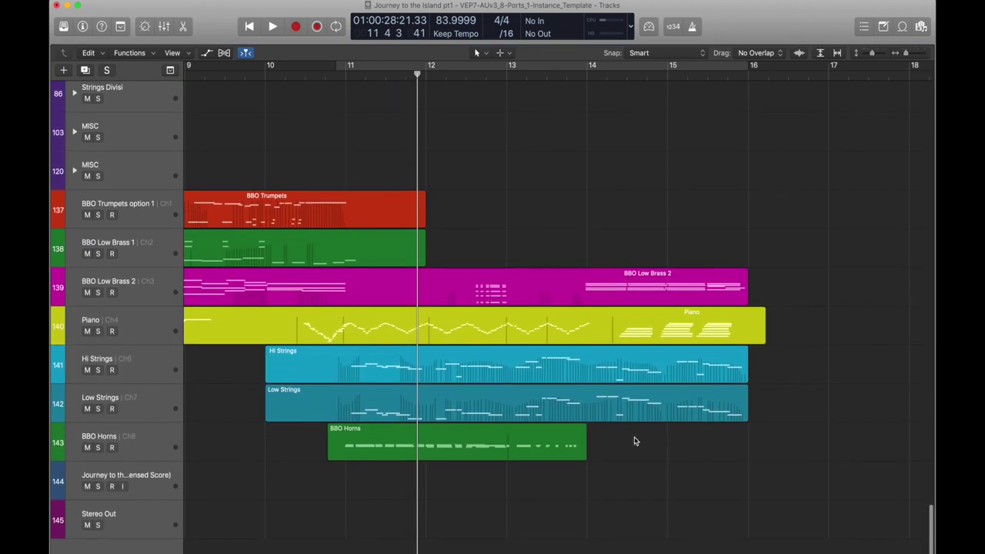
# - View the BBO Low Brass 2 notes from bar 12 to 16 in the Piano Roll and close the editor
pyautogui.click(486, 289)
pyautogui.doubleClick(486, 289)
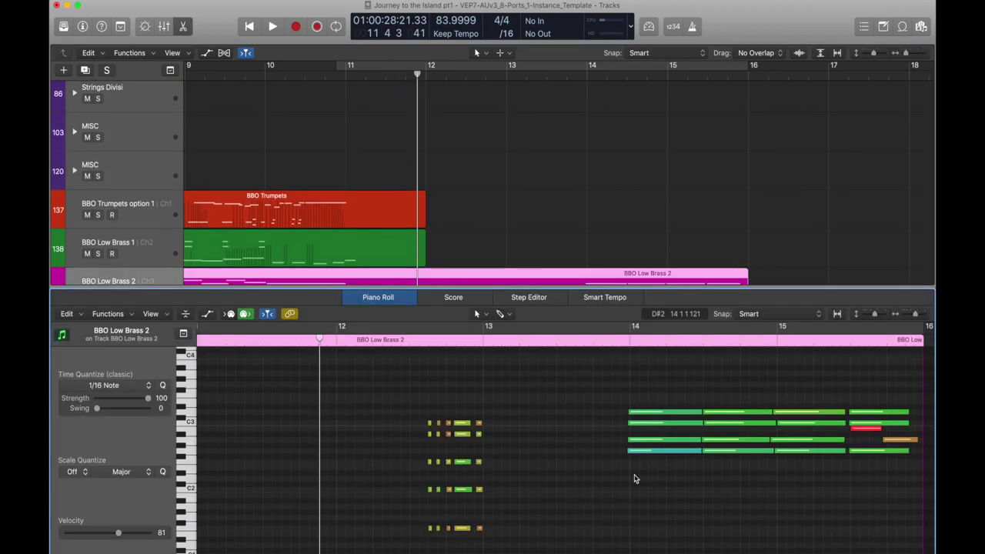
pyautogui.press('p')
# - Go up to the orchestral brass tracks, view the Tuba's descending line in bars 14 to 16, and close the Piano Roll
pyautogui.scroll(10, 569, 206)
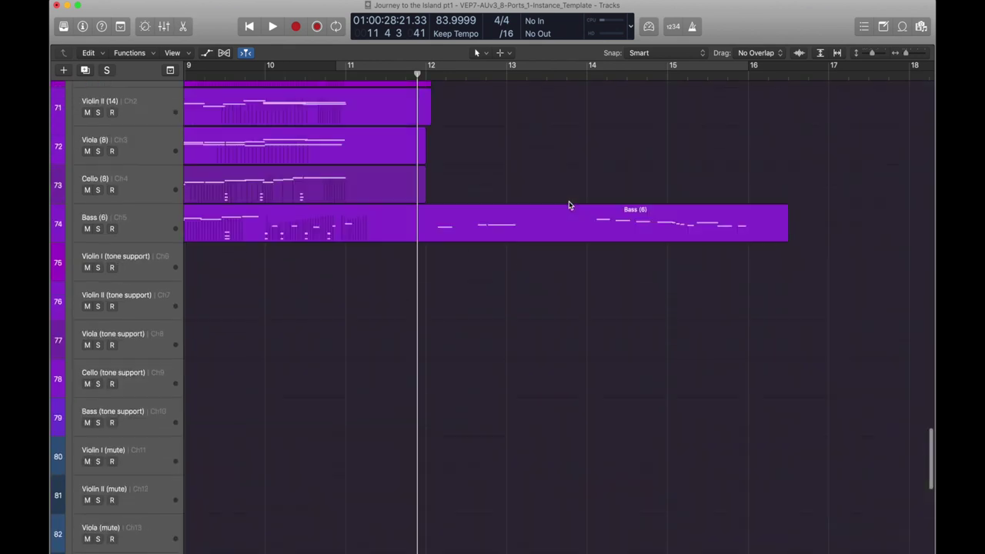
pyautogui.scroll(20, 582, 150)
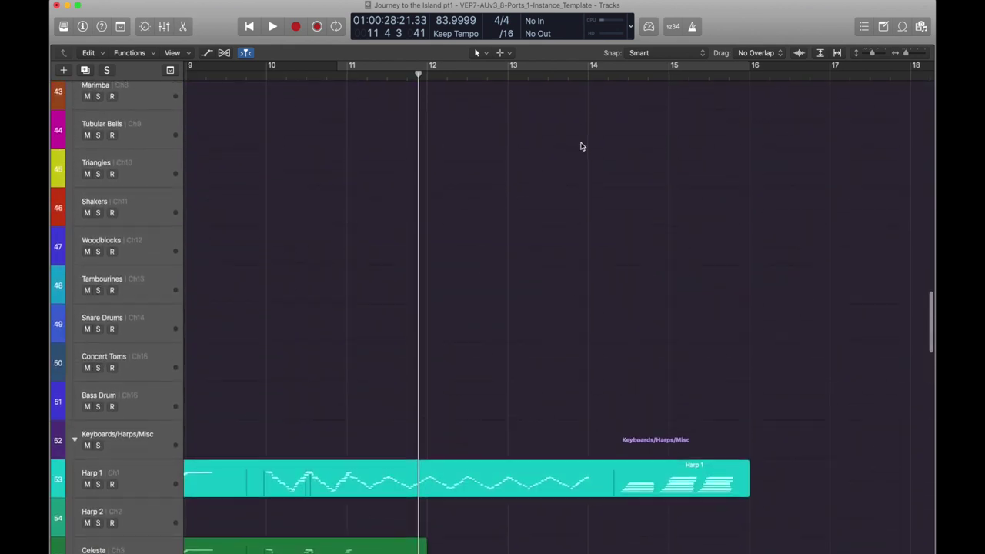
pyautogui.doubleClick(614, 271)
pyautogui.hscroll(5, 619, 407)
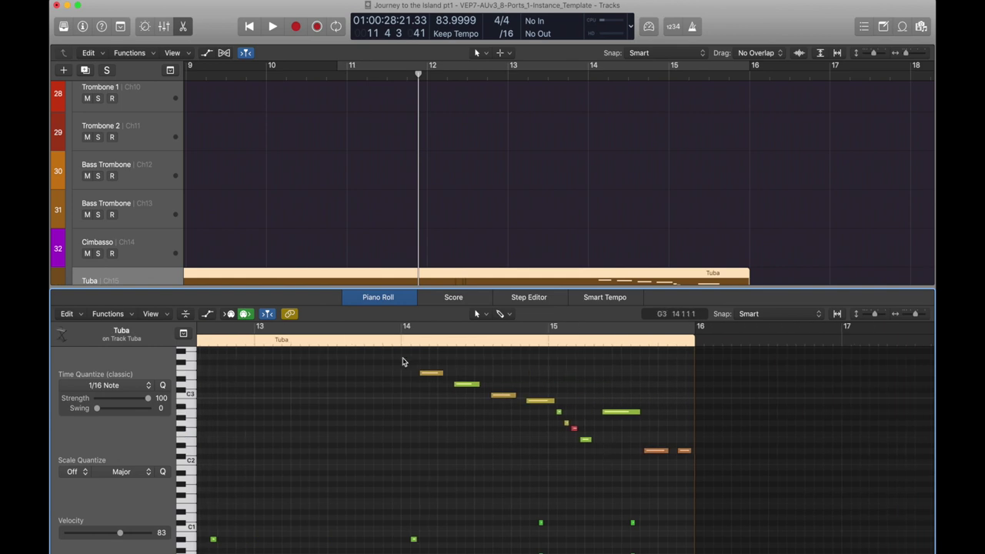
pyautogui.press('p')
# - Select the Piccolo, Flute 1 and Flute 2 regions together and show their notes in the Piano Roll
pyautogui.scroll(20, 614, 305)
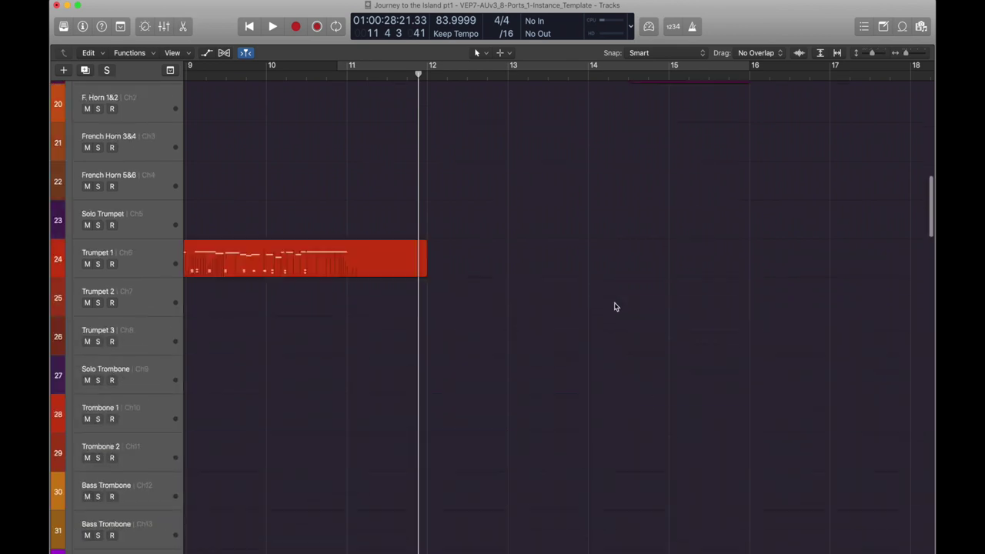
pyautogui.moveTo(421, 276); pyautogui.dragTo(514, 116)
pyautogui.press('p')
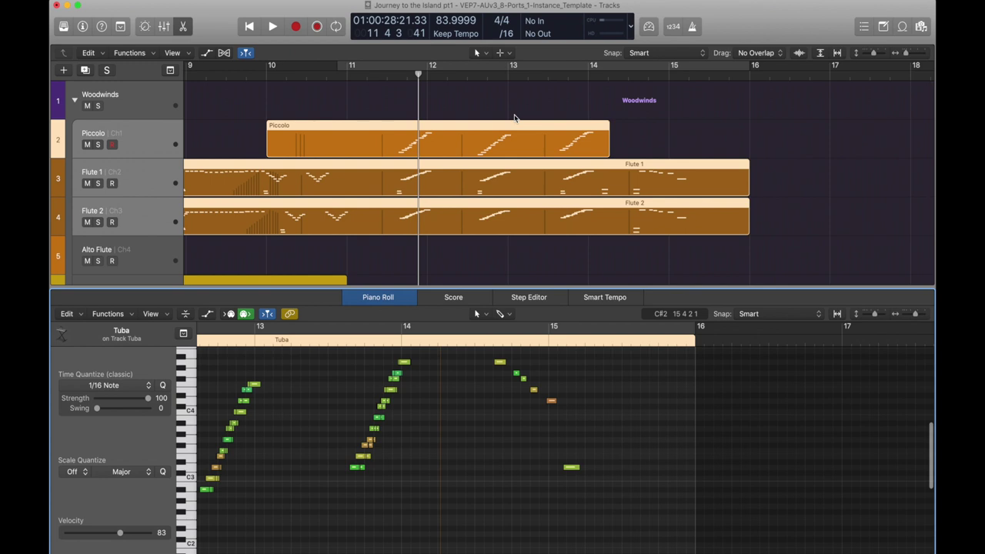
# - Examine the rising piccolo and flute runs between bars 11 and 14, and close the Piano Roll
pyautogui.hscroll(-5, 435, 464)
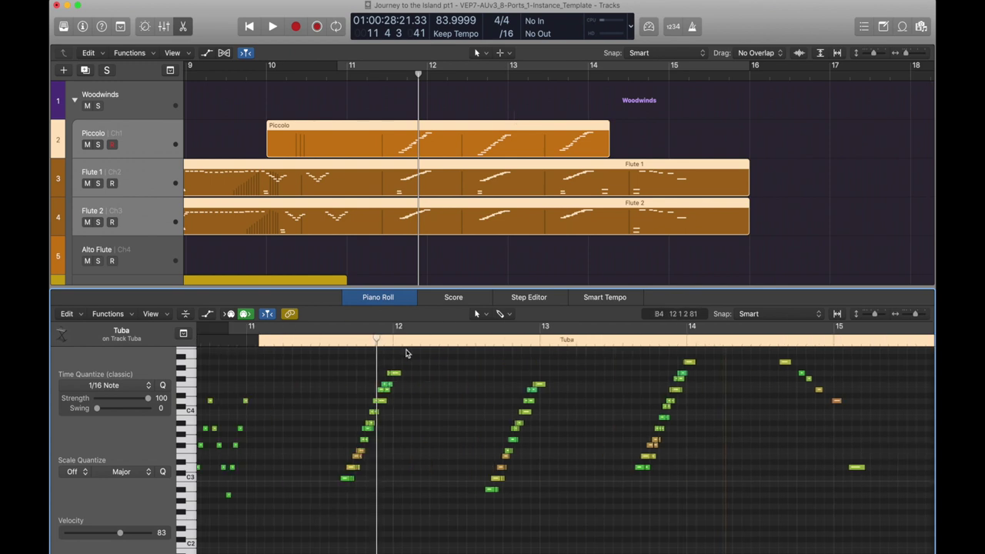
pyautogui.scroll(2, 428, 481)
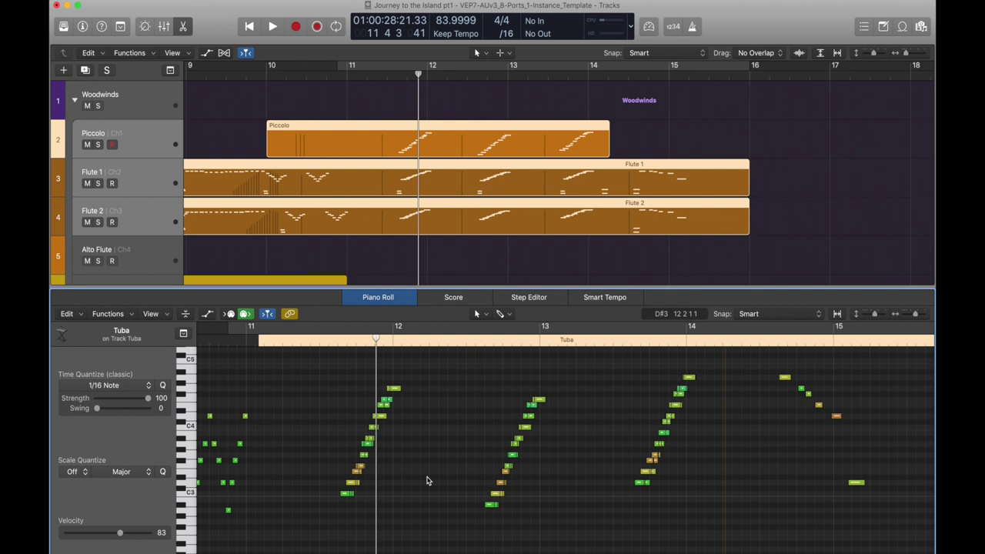
pyautogui.scroll(-2, 428, 481)
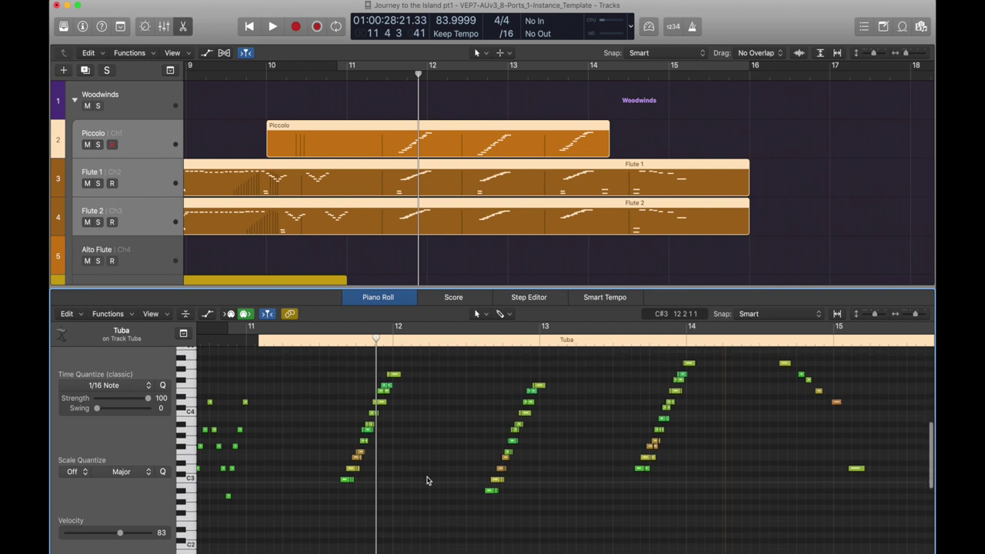
pyautogui.scroll(-1, 428, 481)
pyautogui.scroll(5, 428, 482)
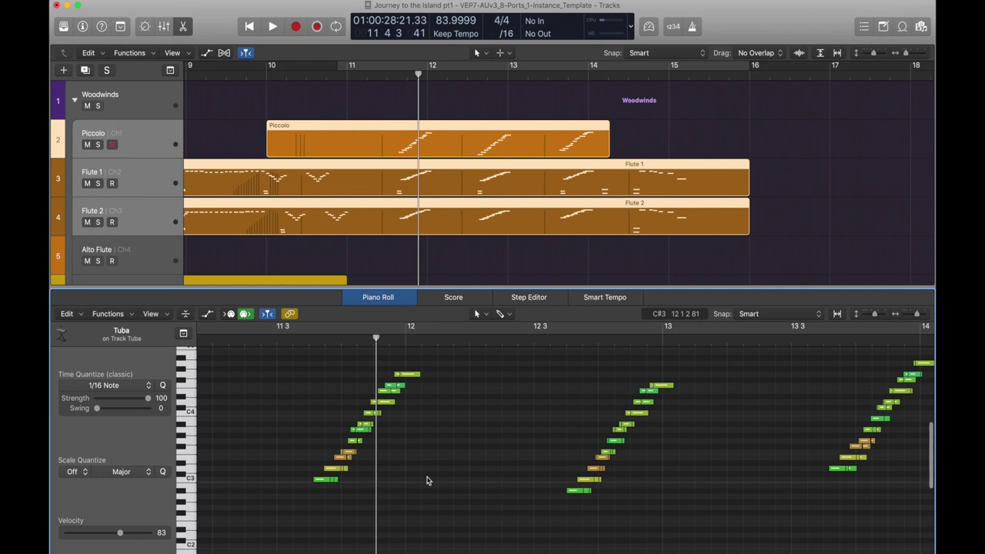
pyautogui.press('e')
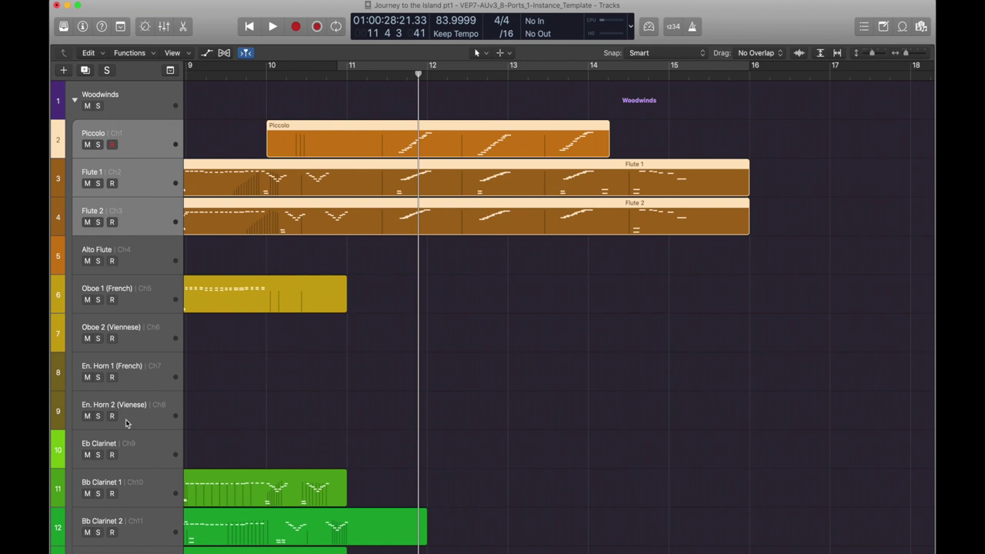
# - Clear the region selection and look over the woodwind tracks from bar 7 onward
pyautogui.click(399, 251)
pyautogui.hscroll(-5, 399, 250)
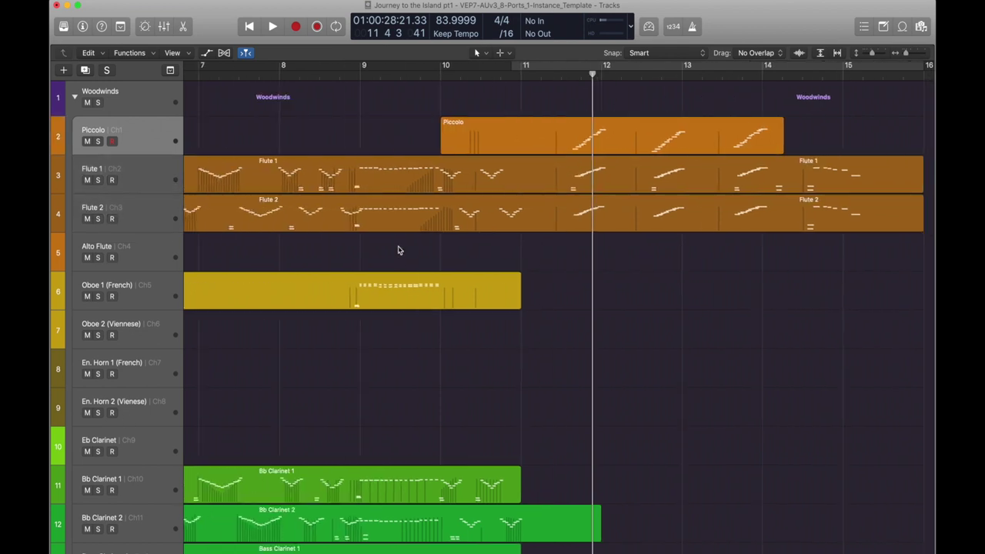
pyautogui.scroll(-3, 398, 251)
pyautogui.scroll(3, 399, 251)
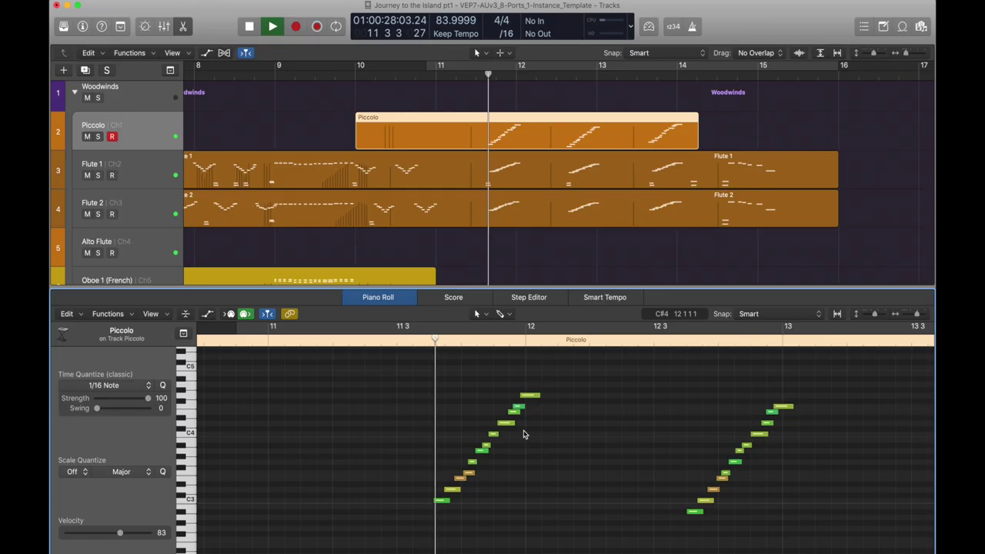
# - Stop playback of the Piccolo run, close the Piano Roll, and place the playhead at the start of bar 12
pyautogui.press('space')
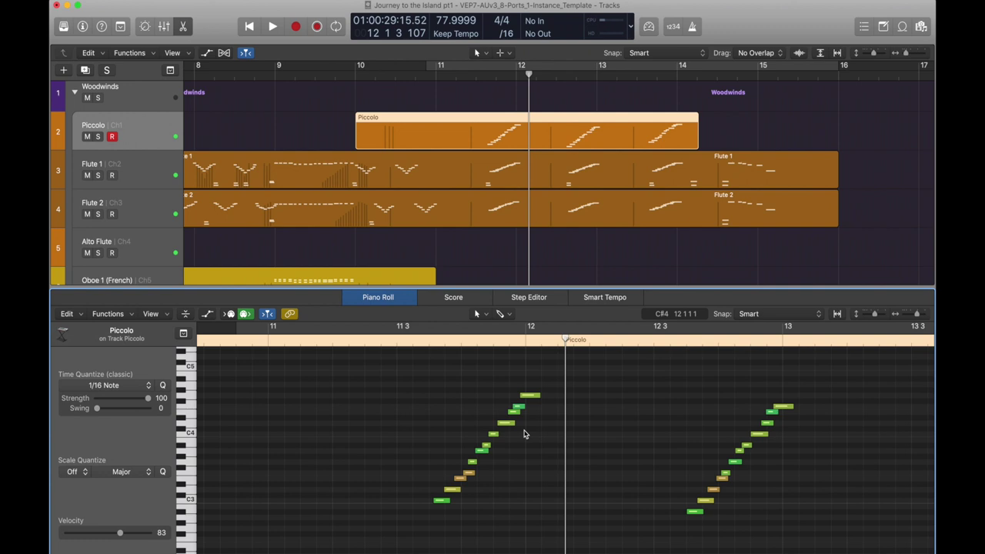
pyautogui.press('p')
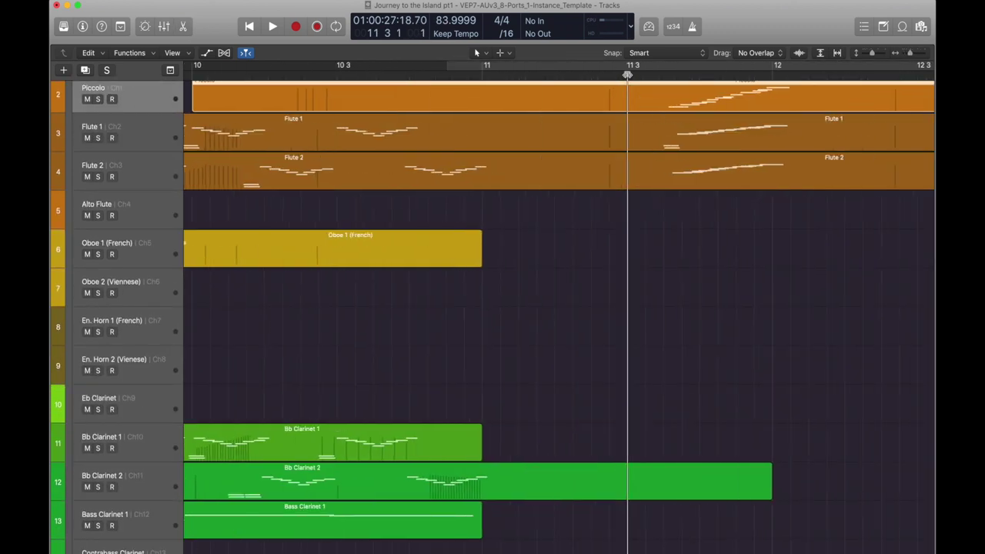
pyautogui.click(771, 68)
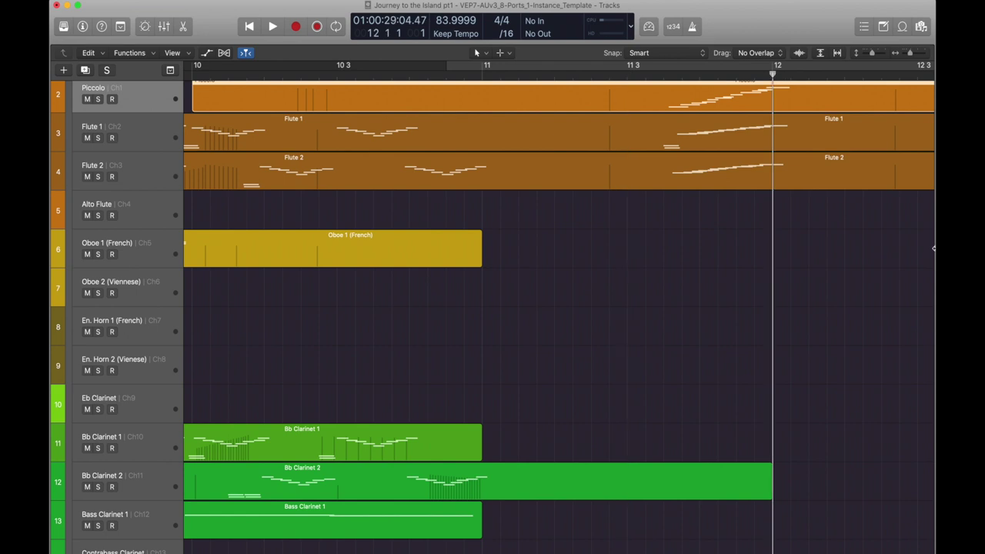
# - Show the Piccolo and Hi Strings regions together in the Piano Roll to compare their notes around bars 11 and 12
pyautogui.click(729, 286)
pyautogui.doubleClick(733, 92)
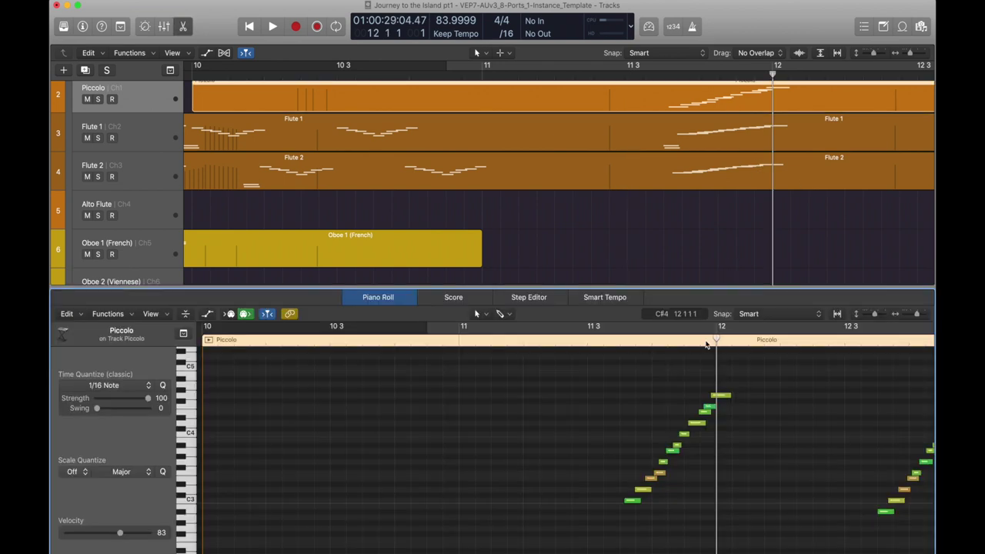
pyautogui.scroll(-10, 724, 238)
pyautogui.scroll(-20, 724, 237)
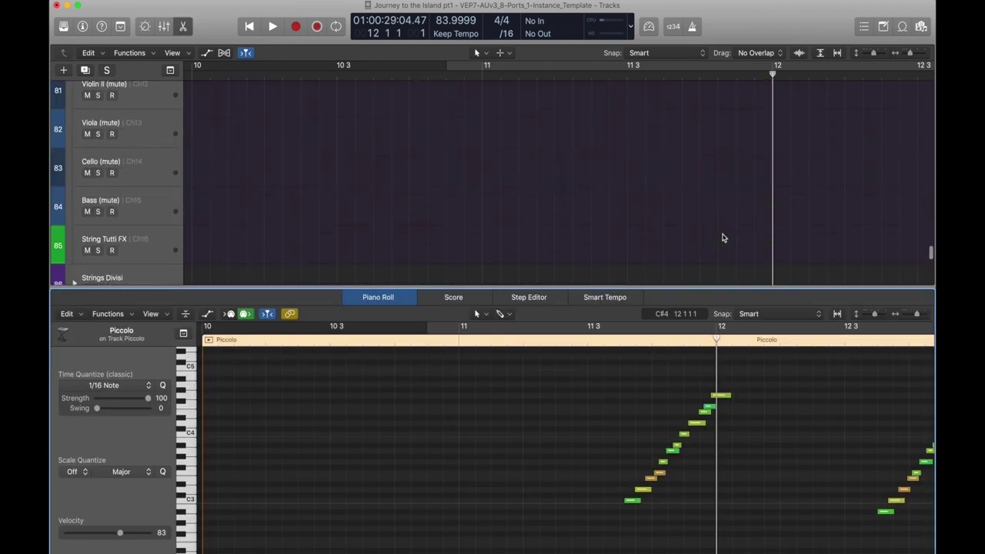
pyautogui.scroll(3, 722, 238)
pyautogui.keyDown('shift'); pyautogui.click(722, 234); pyautogui.keyUp('shift')
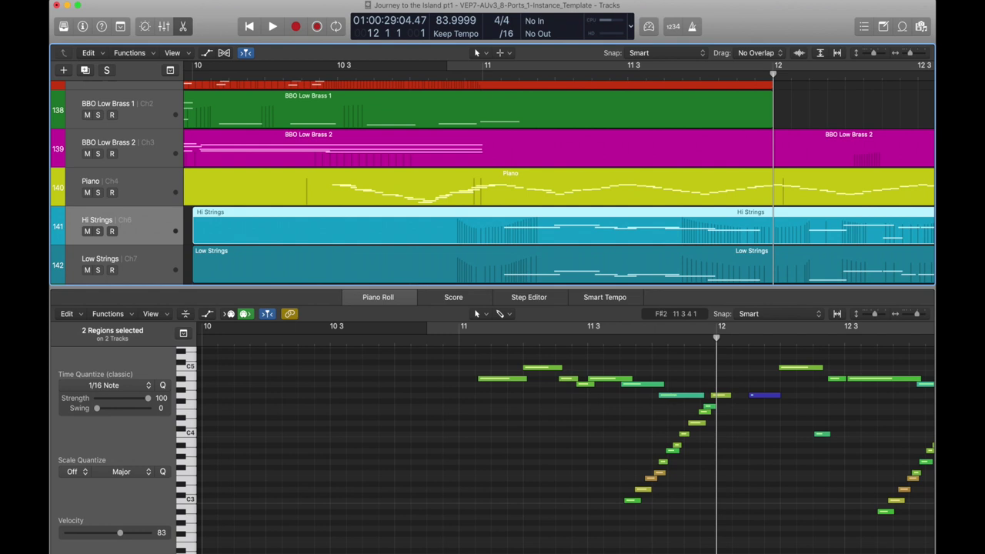
# - Place the playhead at 12 3 4 1 and show the BBO Low Brass 2 region's notes in the Piano Roll
pyautogui.hscroll(3, 704, 457)
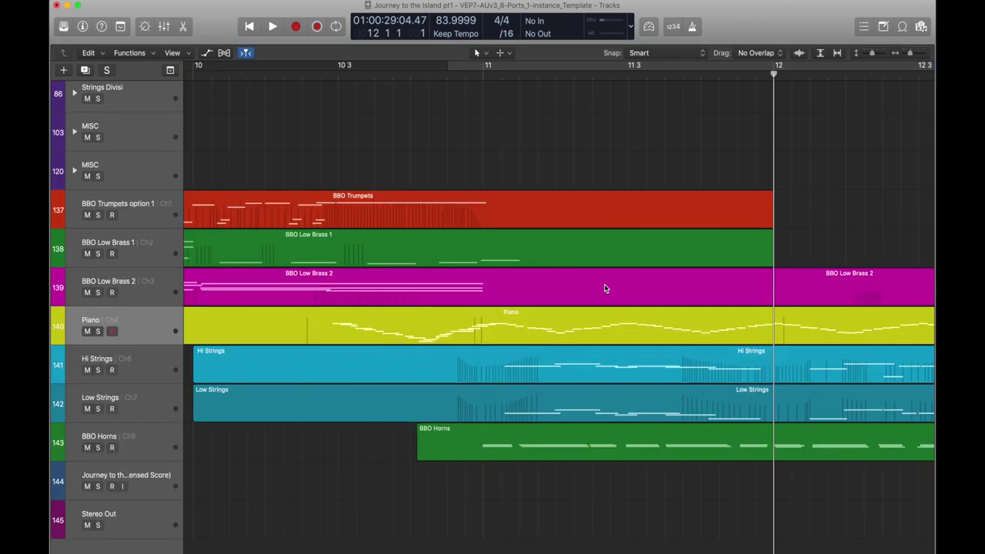
pyautogui.hscroll(10, 605, 289)
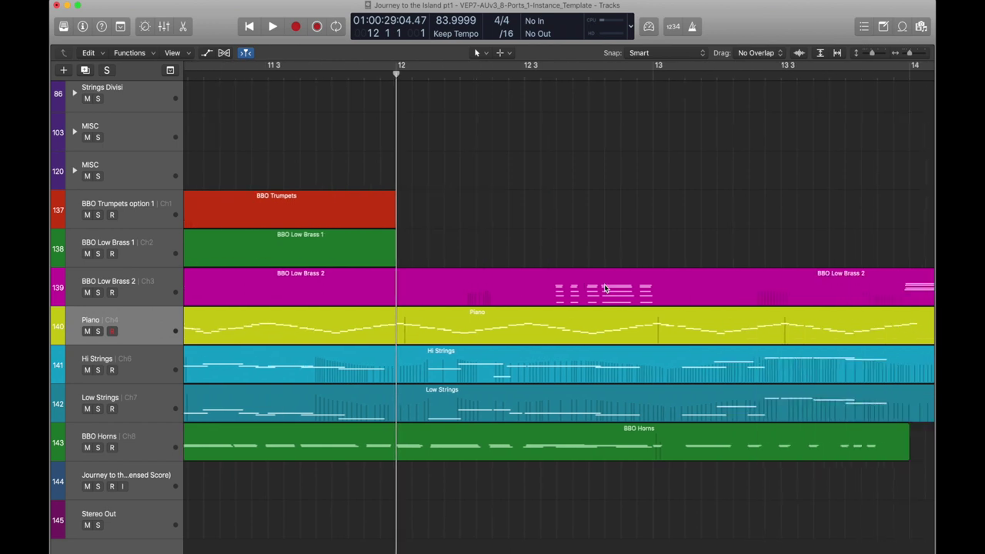
pyautogui.click(605, 289)
pyautogui.click(551, 73)
pyautogui.press('p')
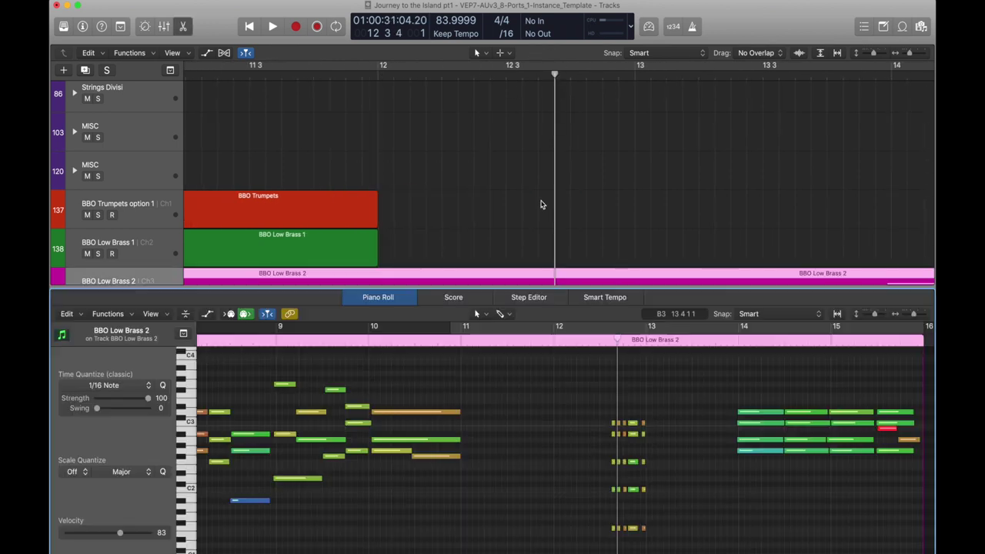
# - Add the Piccolo region to the selection and compare its rising runs with the low brass chords in the Piano Roll
pyautogui.scroll(1, 644, 458)
pyautogui.scroll(15, 607, 223)
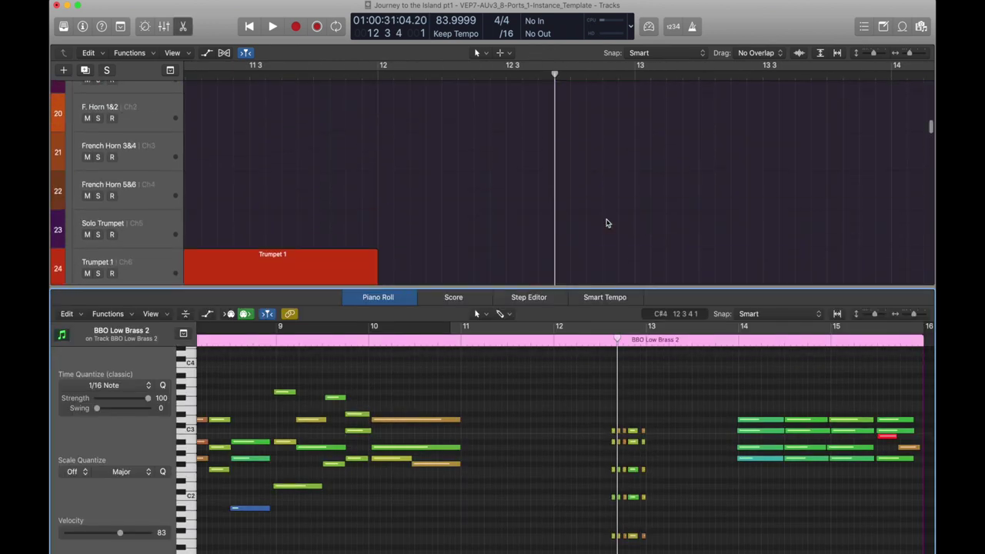
pyautogui.scroll(10, 608, 223)
pyautogui.keyDown('shift'); pyautogui.click(606, 137); pyautogui.keyUp('shift')
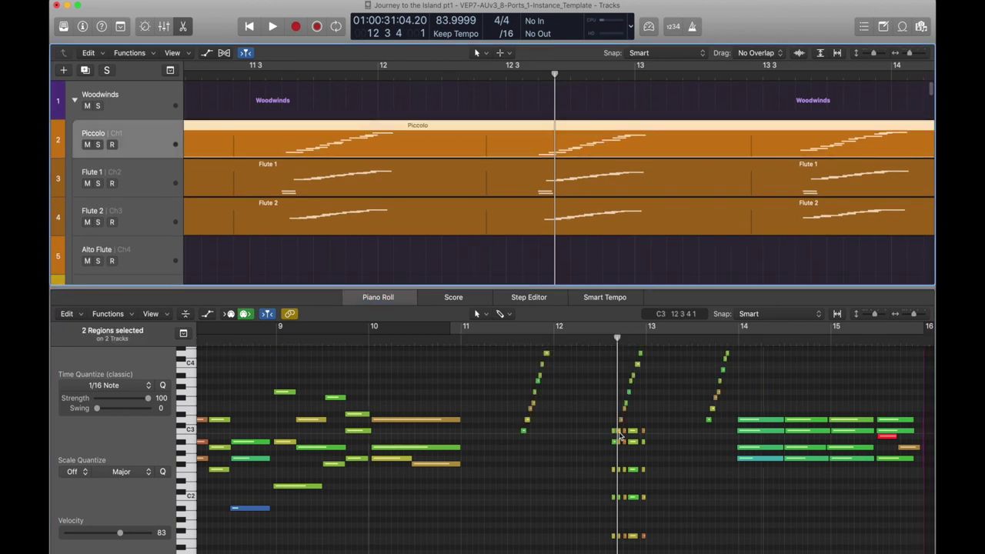
pyautogui.scroll(3, 711, 495)
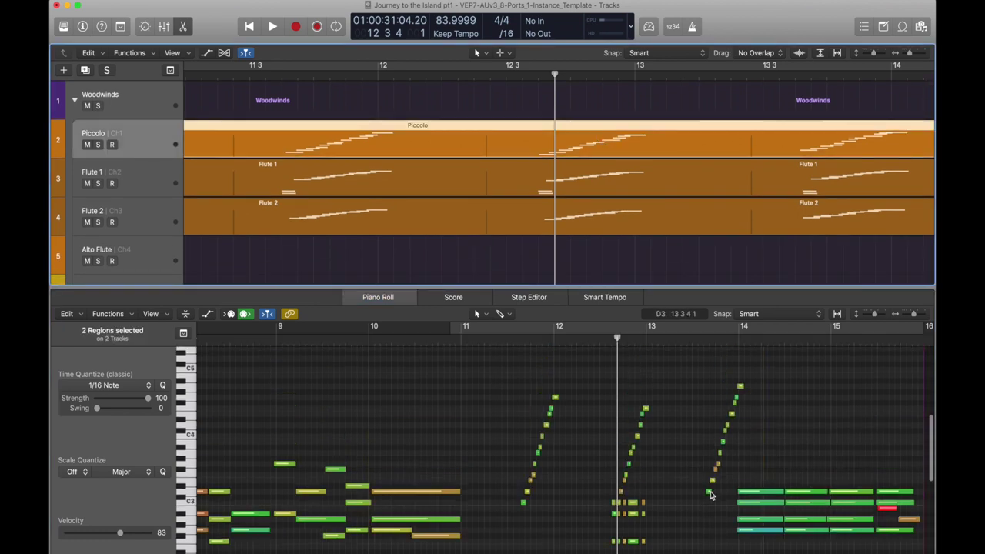
# - Close the Piano Roll and clear the region selection
pyautogui.scroll(-4, 712, 495)
pyautogui.press('e')
pyautogui.click(635, 352)
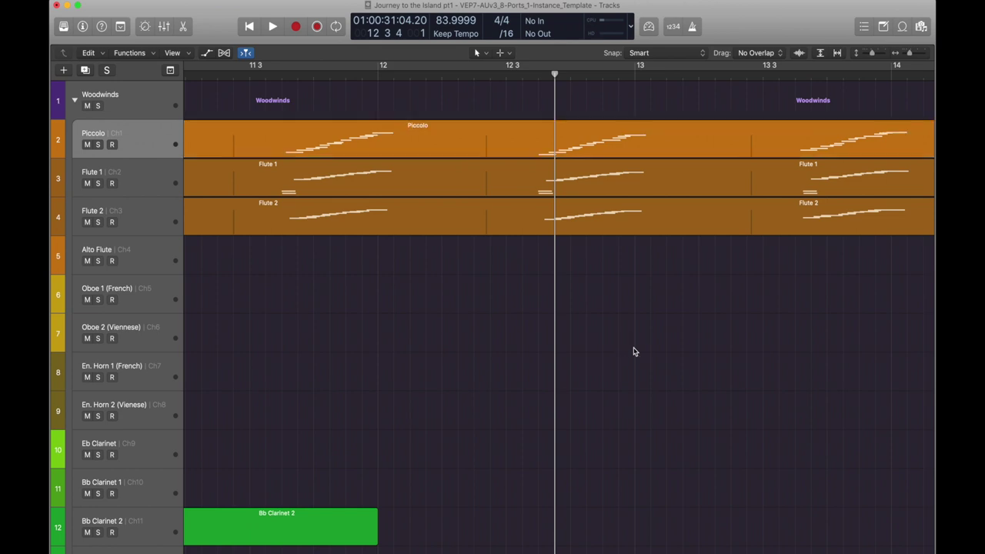
# - Return to the Big Bang Orchestra tracks and place the playhead at the start of bar 13
pyautogui.scroll(-20, 635, 352)
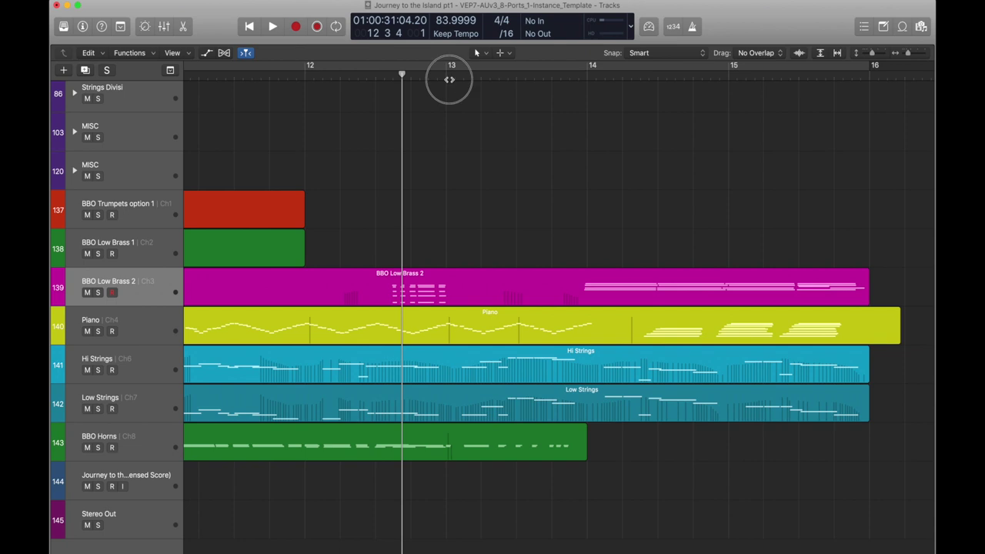
pyautogui.click(449, 80)
pyautogui.hscroll(-2, 448, 79)
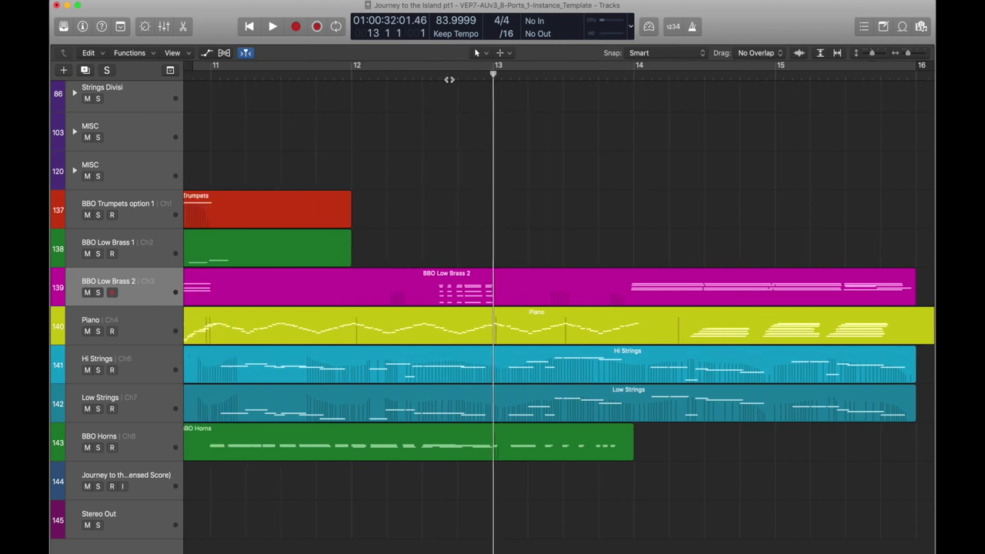